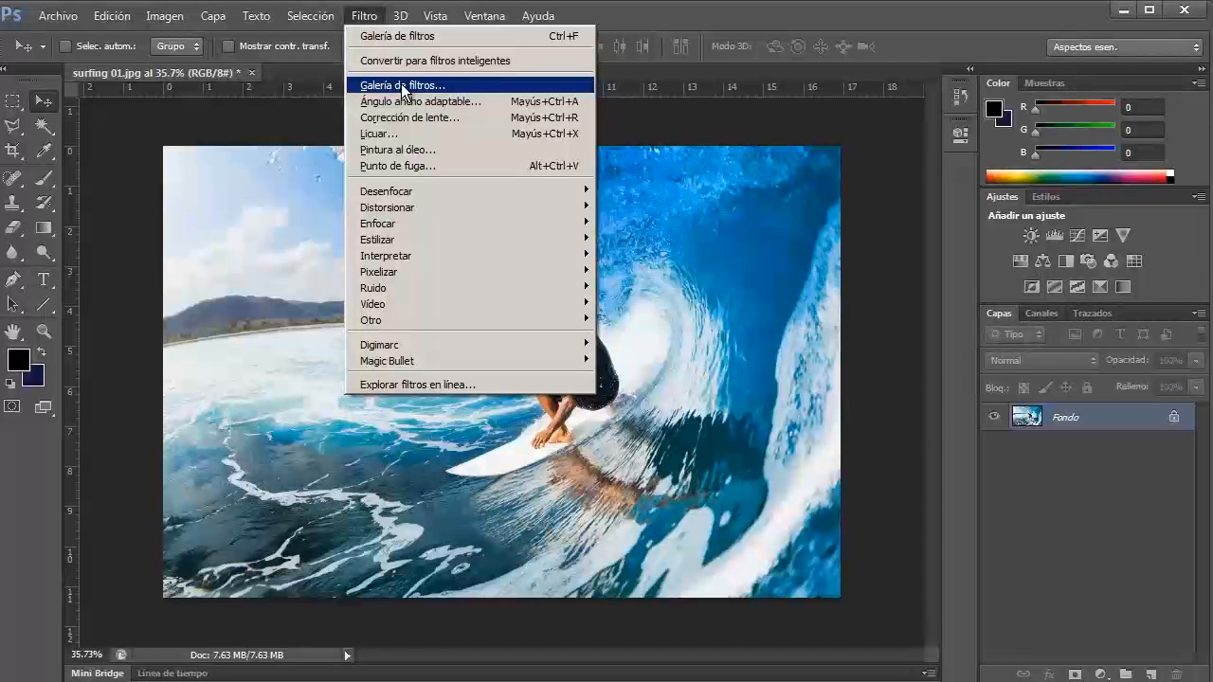
- Convert the locked Fondo background into a regular editable layer, accepting the default settings
left_click(641, 128)
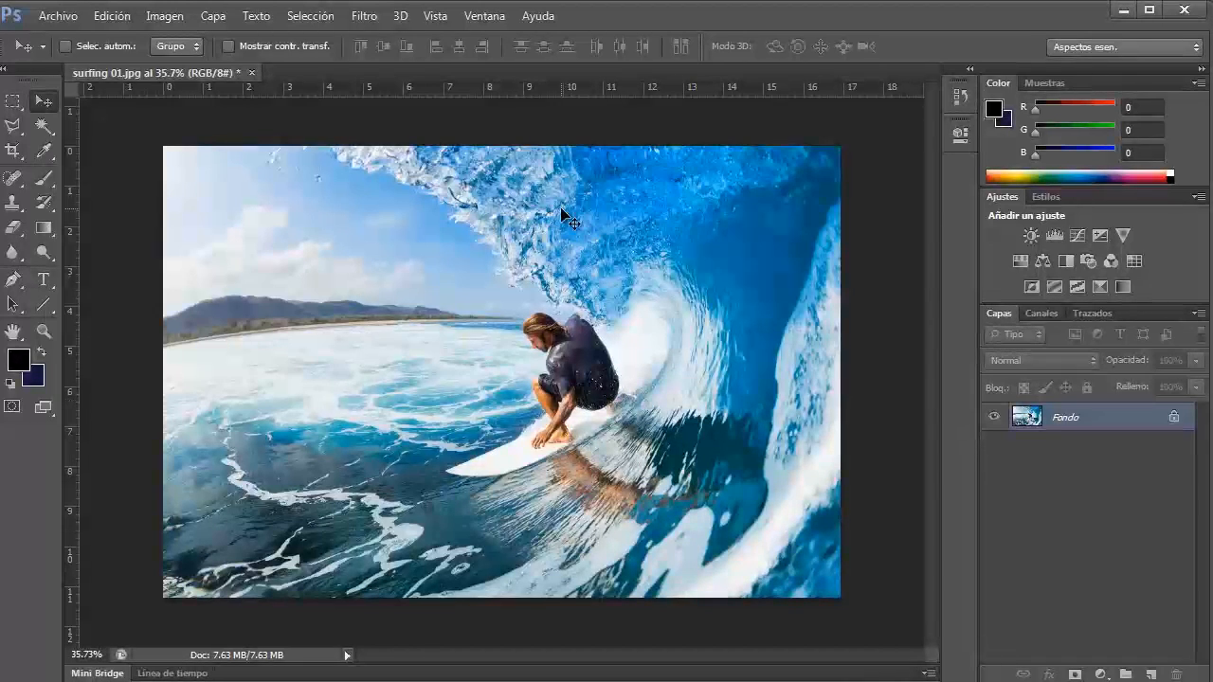
double_click(1100, 422)
left_click(818, 222)
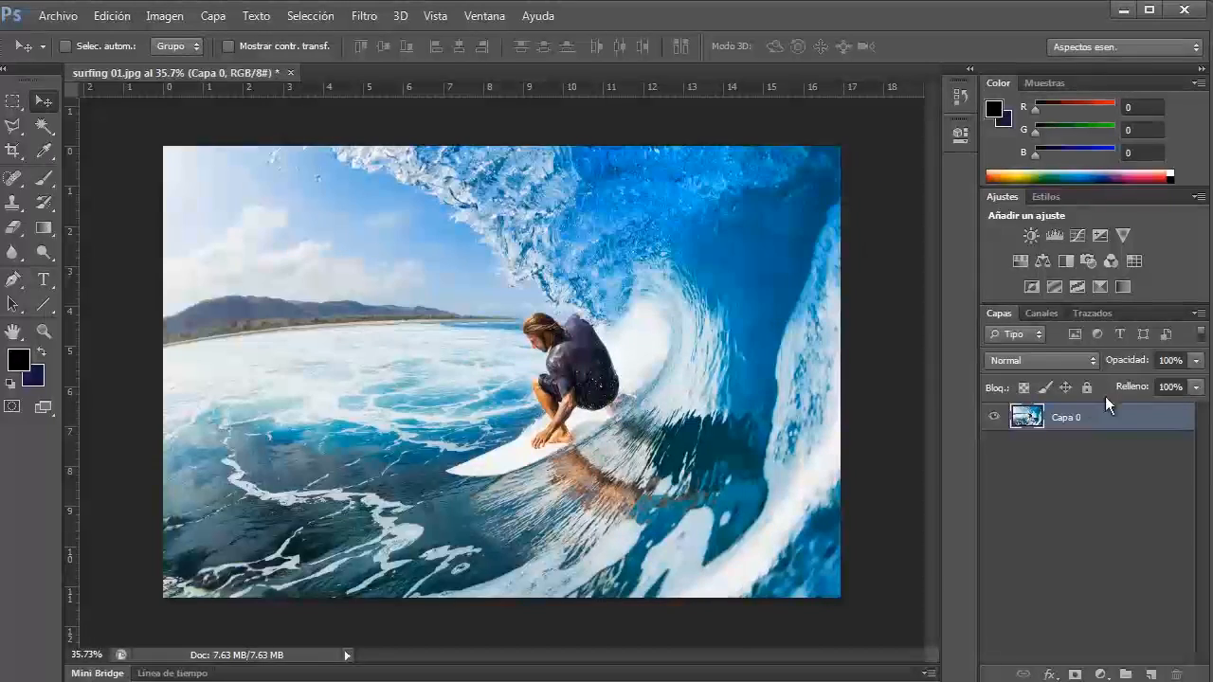
- Hide and show the unlocked layer, then try moving it on the canvas and undo the move
left_click(993, 417)
left_click(993, 417)
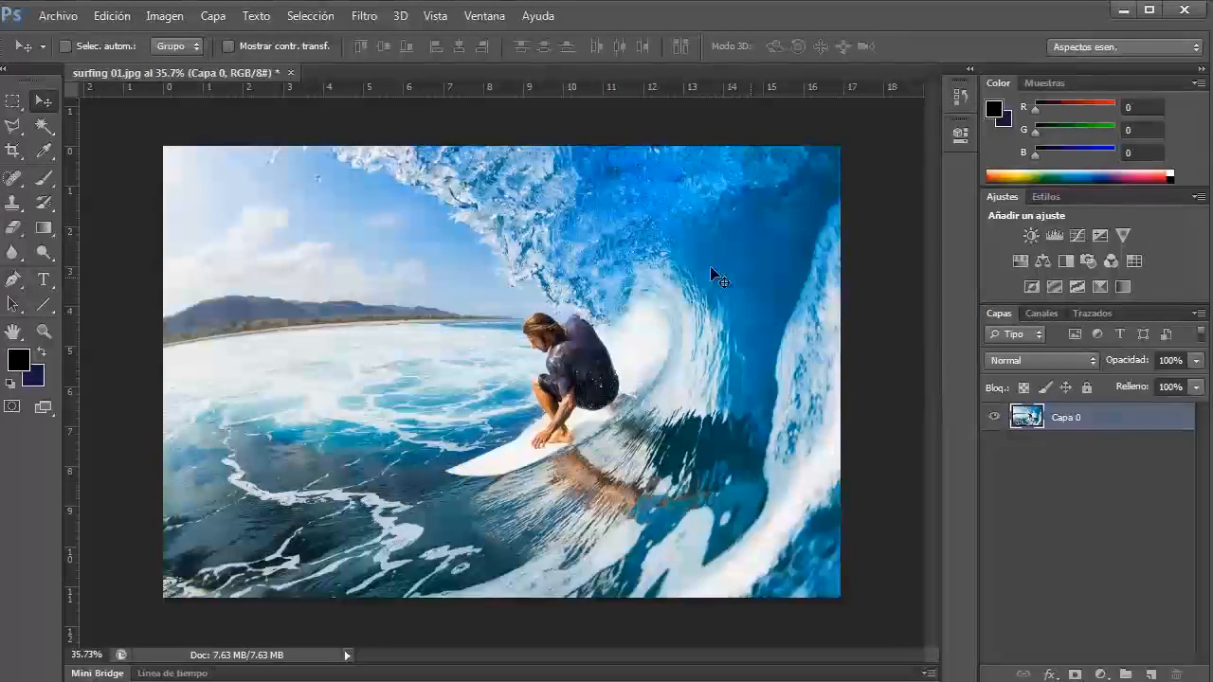
left_click_drag(370, 269, 348, 330)
key("ctrl+z")
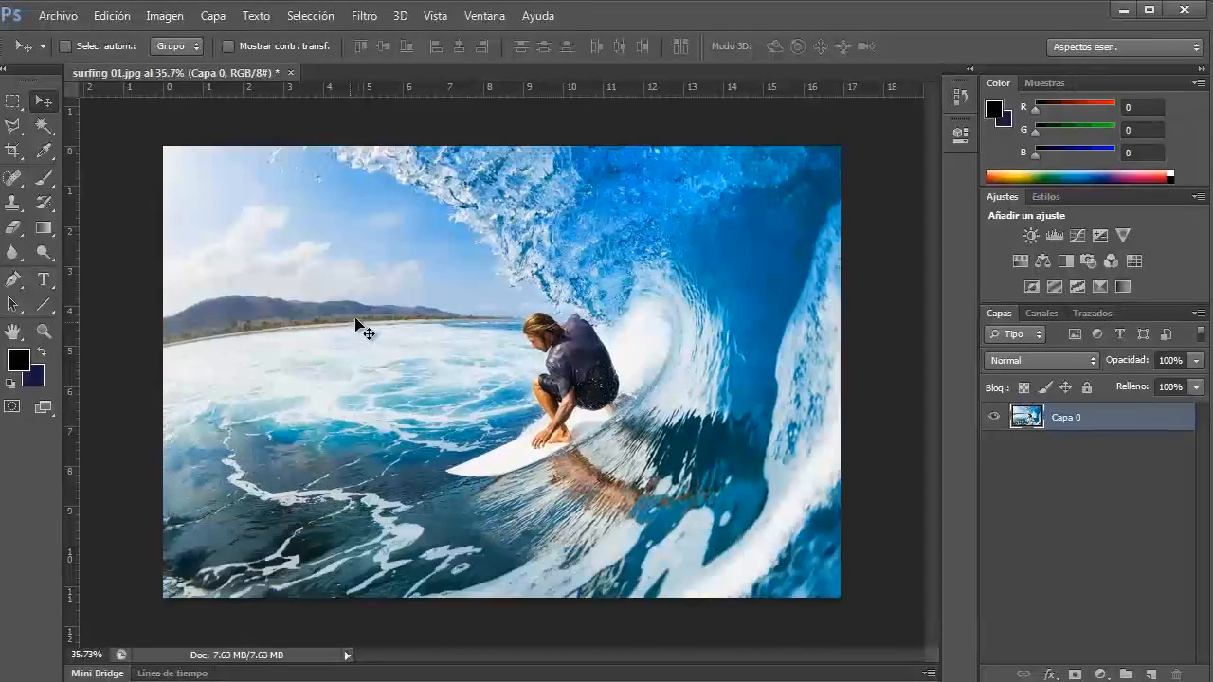
- Apply the Artístico filter Bordes añadidos directly to the layer with Grosor 3, Intensidad 1 and Posterización 5, previewing it at 50%
left_click(370, 21)
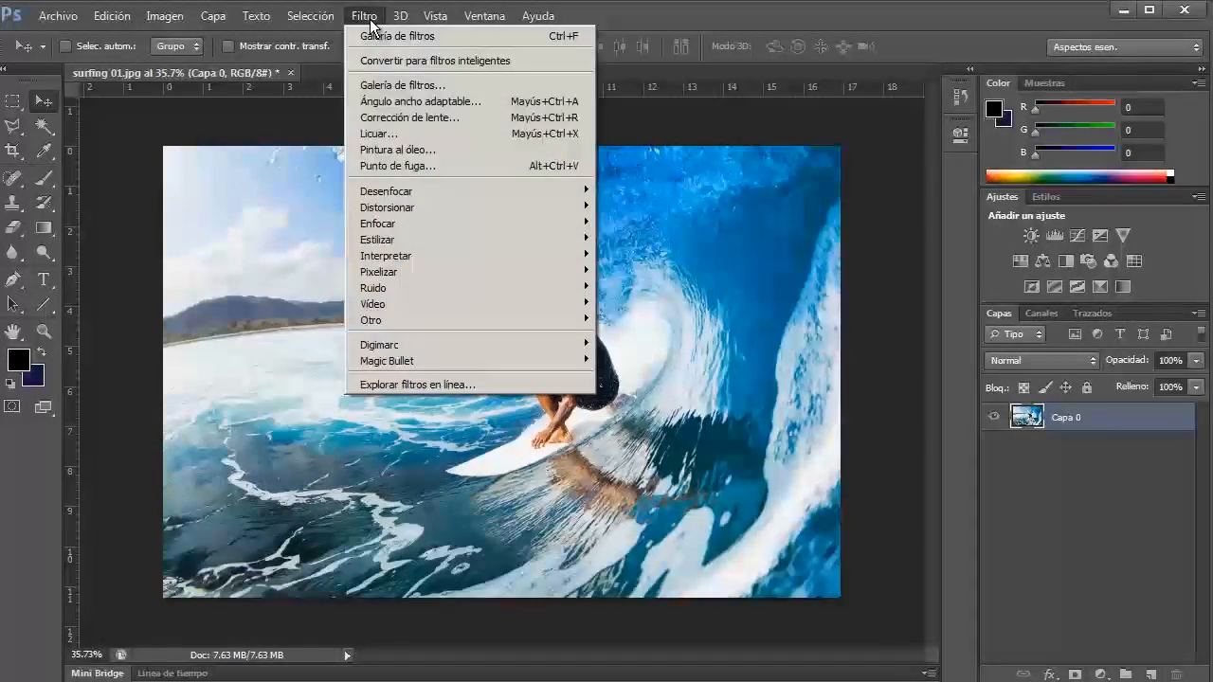
left_click(393, 85)
left_click(615, 91)
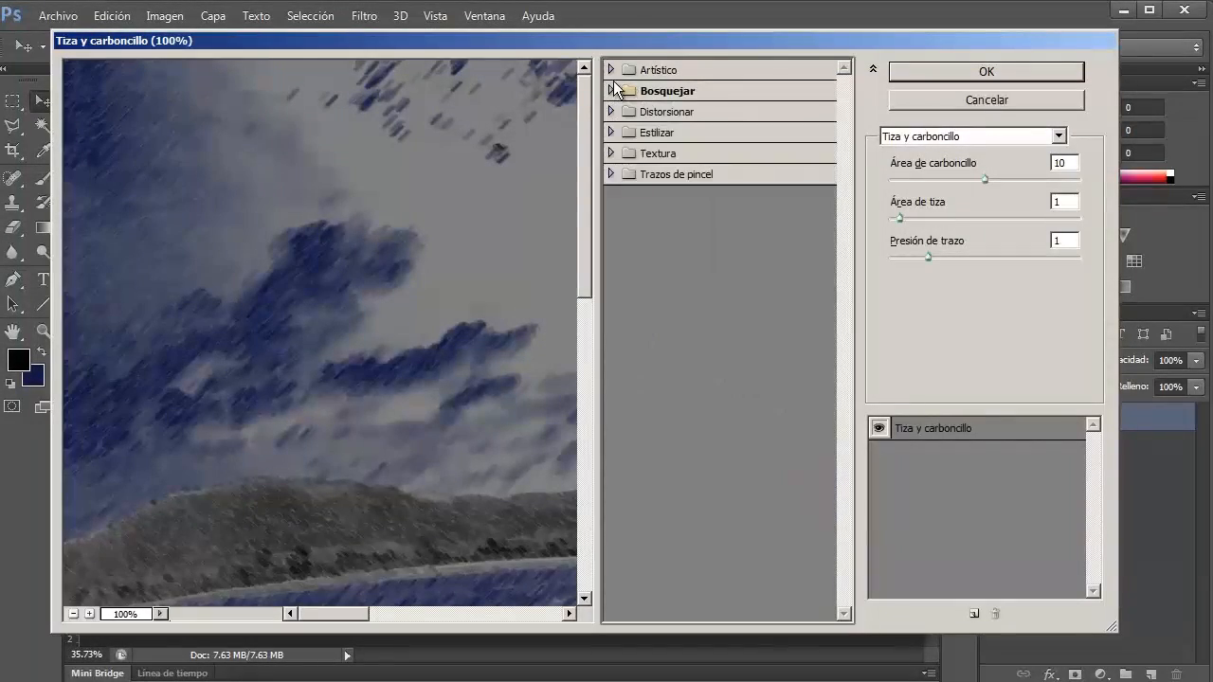
left_click(621, 70)
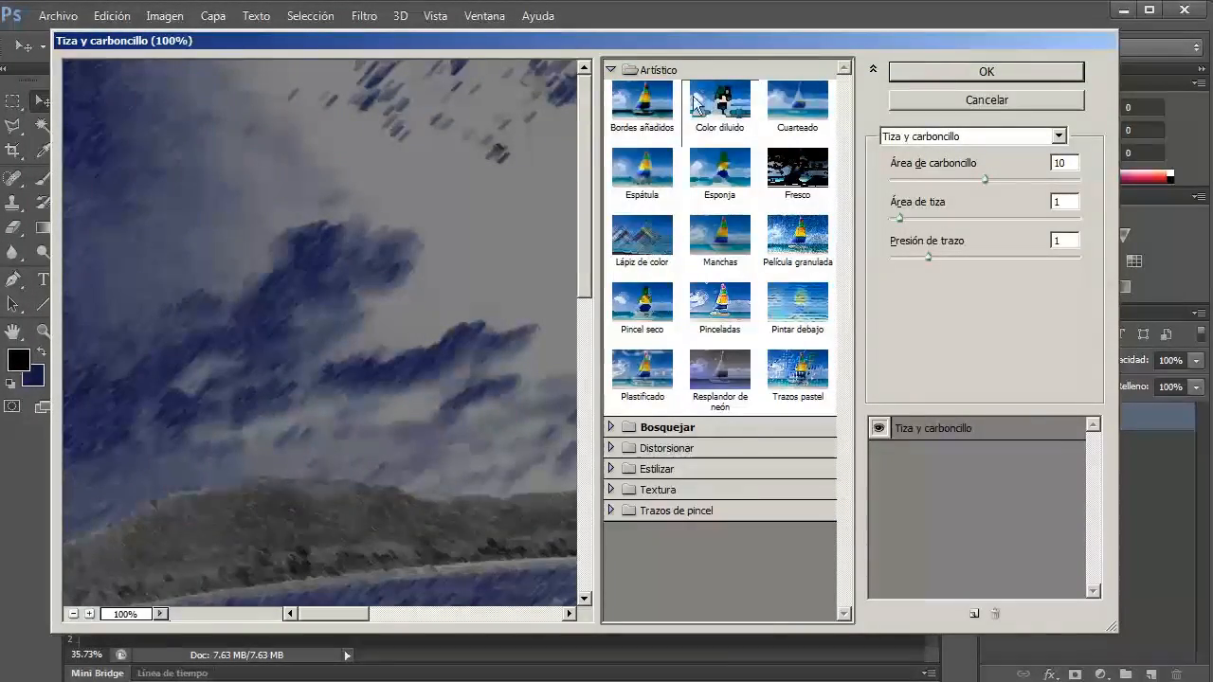
left_click(655, 110)
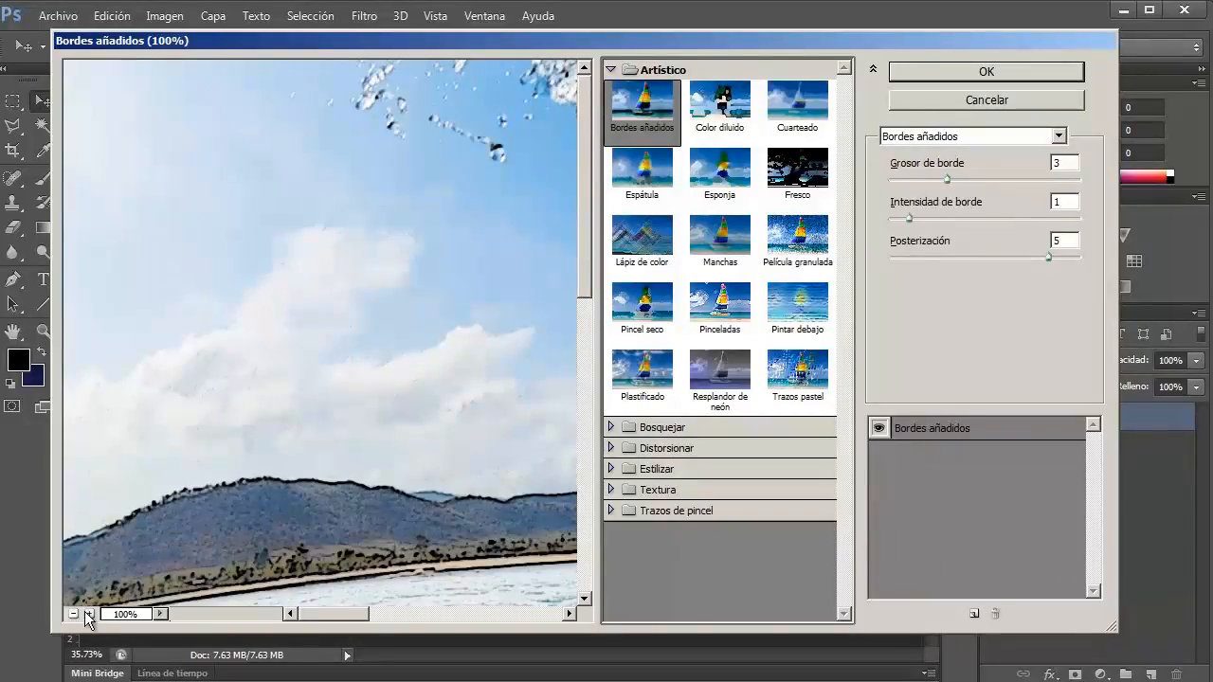
left_click(74, 613)
left_click(74, 613)
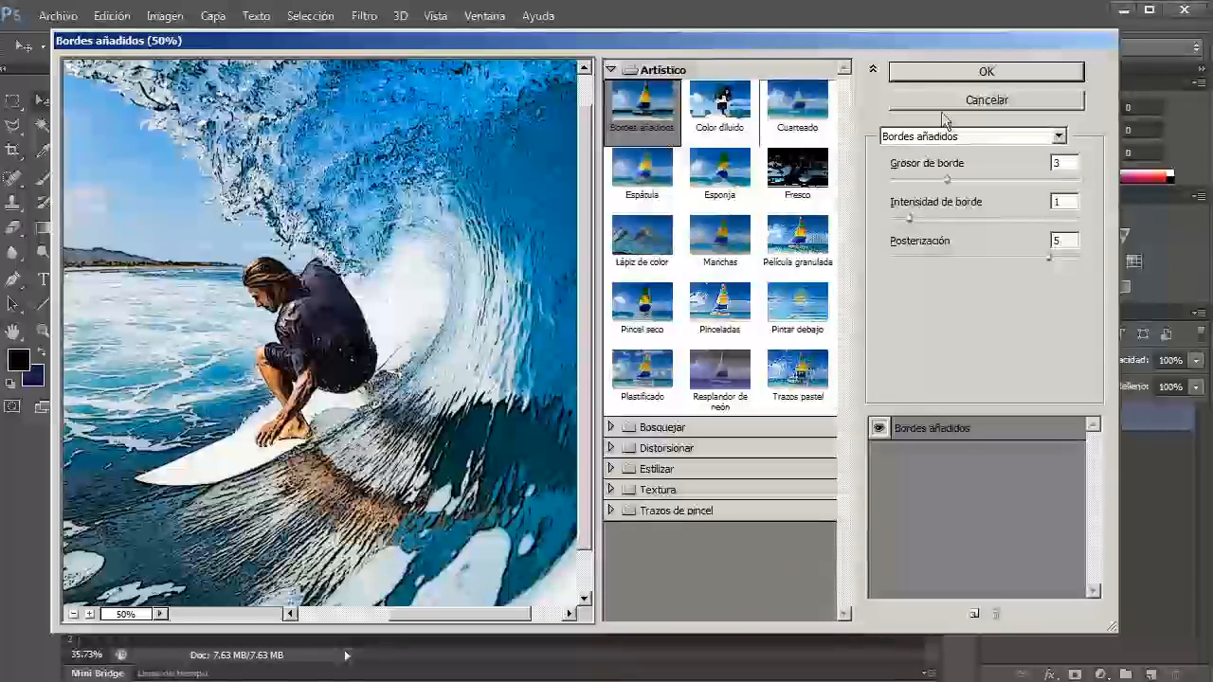
left_click(986, 73)
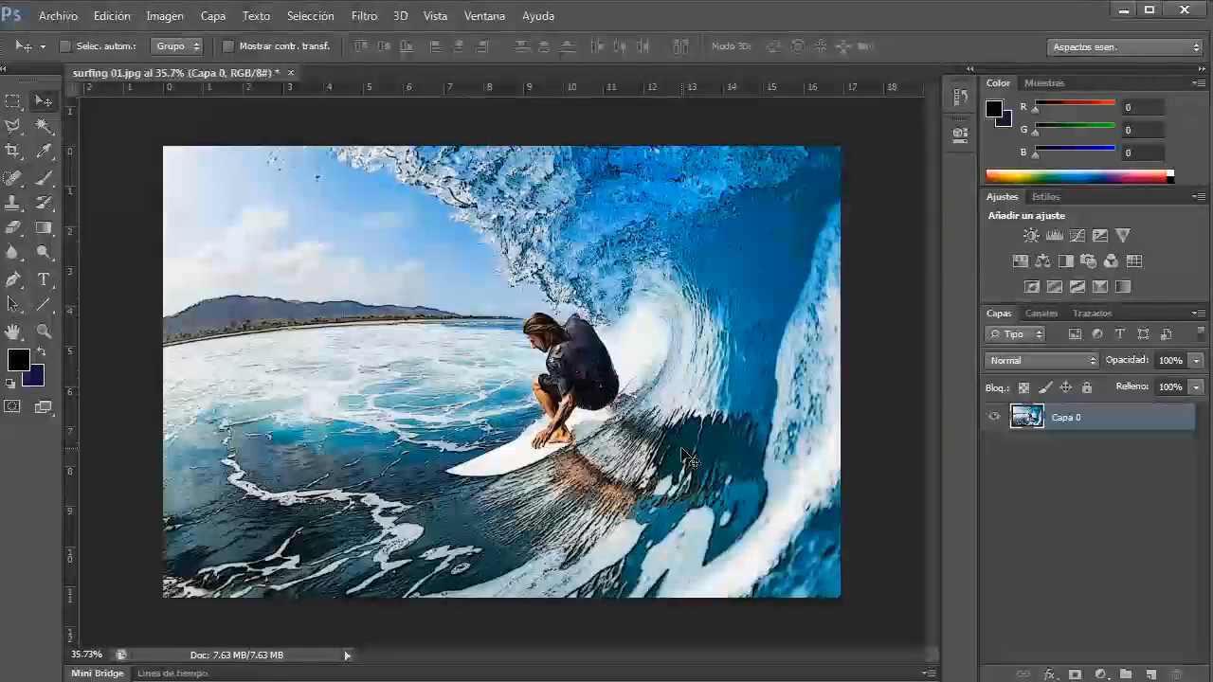
- Compare the image with and without the Bordes añadidos filter by undoing and redoing it, leaving the filter undone
key("ctrl+z")
key("ctrl+z")
key("ctrl+z")
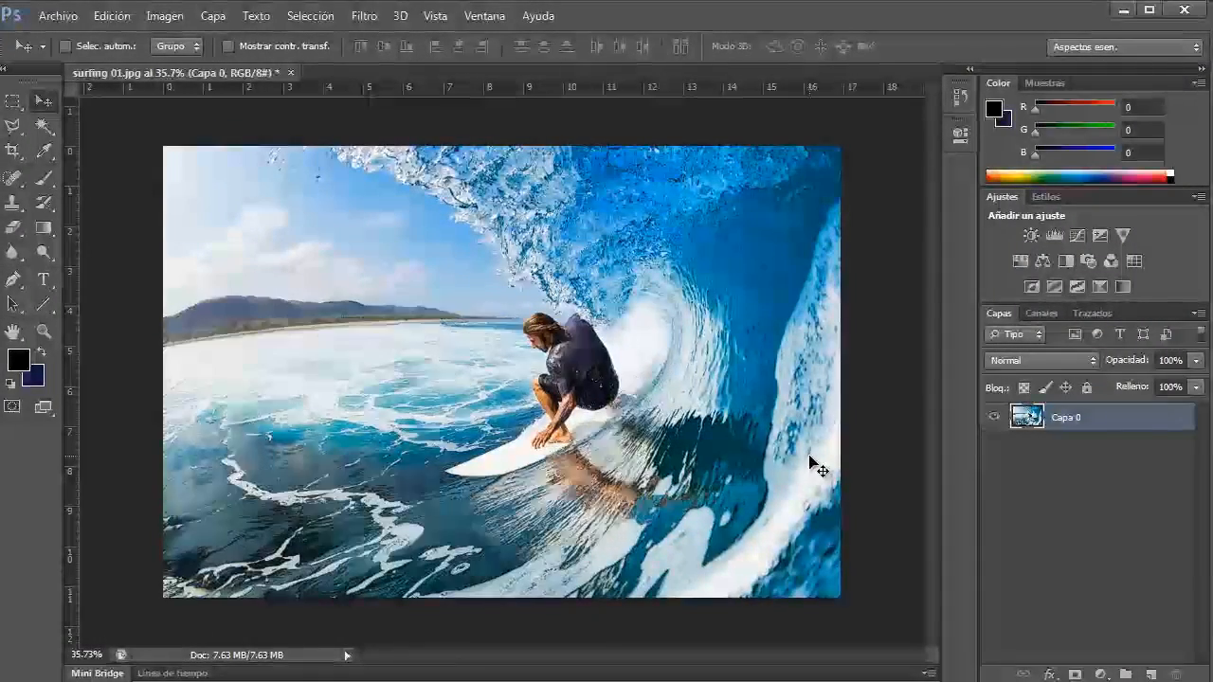
key("ctrl+z")
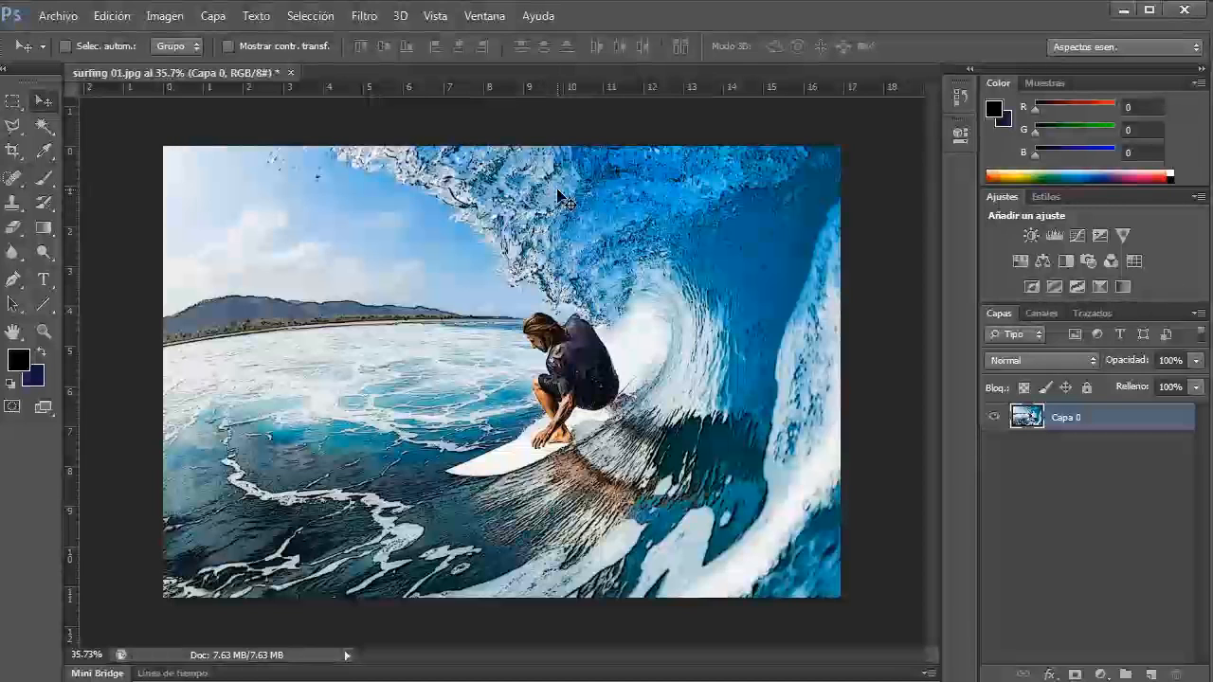
key("ctrl+z")
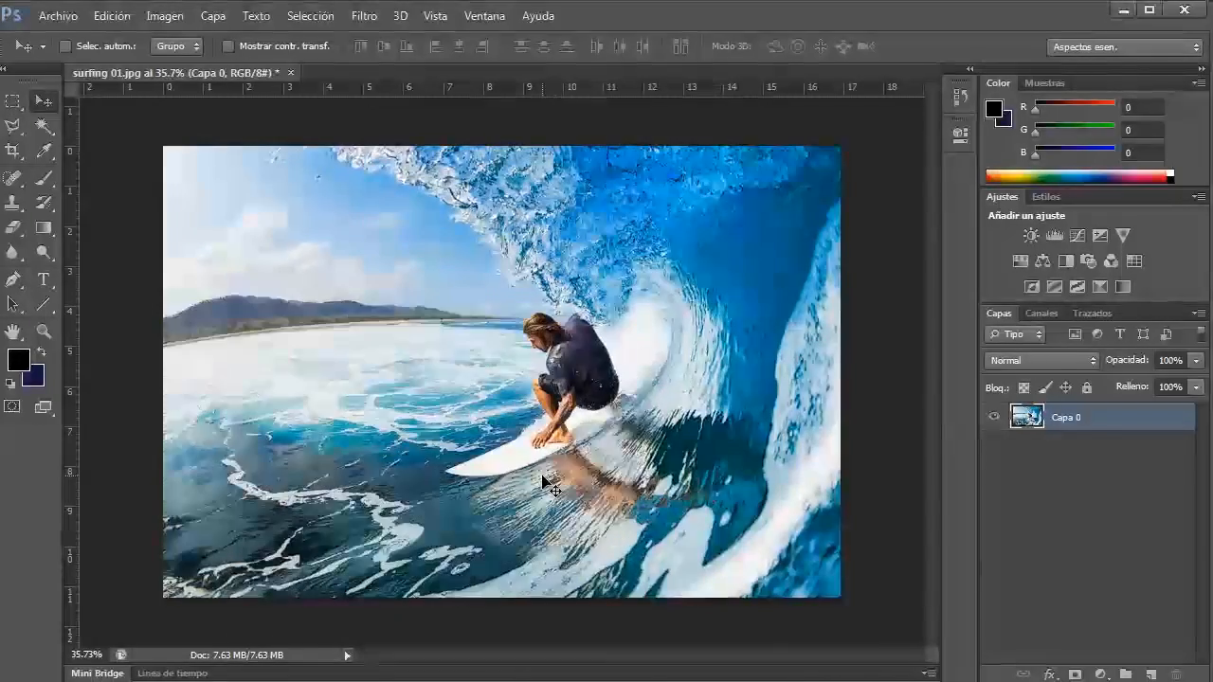
key("ctrl+z")
key("ctrl+z")
key("ctrl+z")
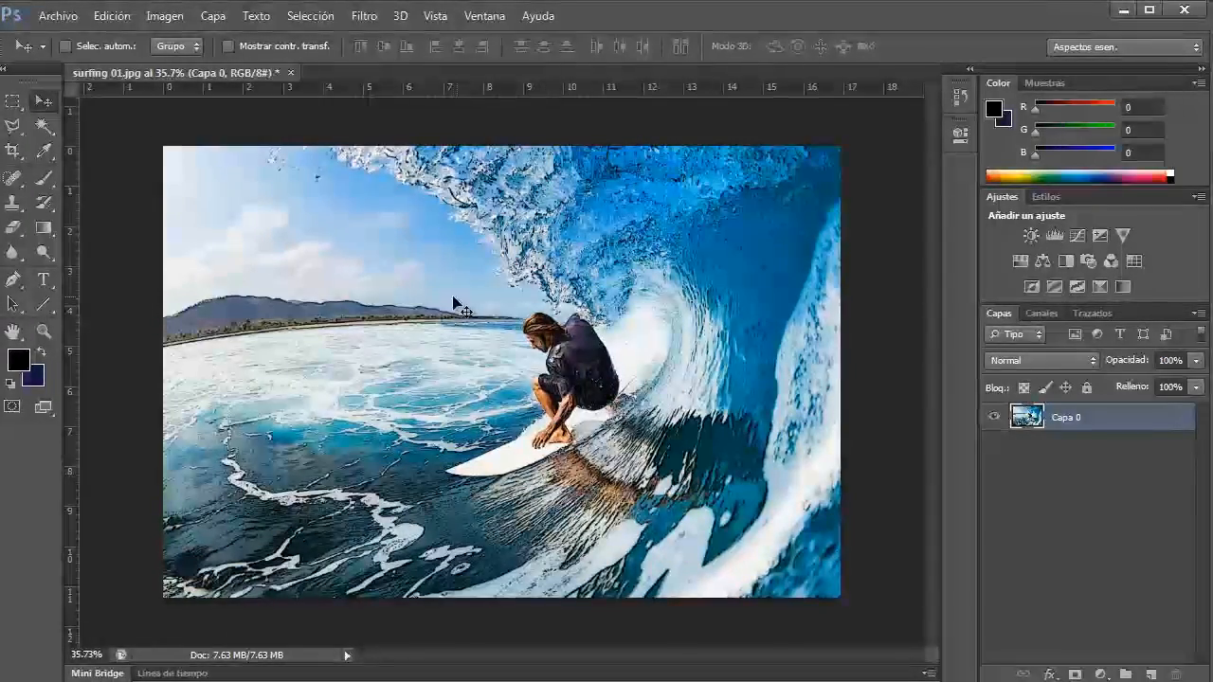
key("ctrl+z")
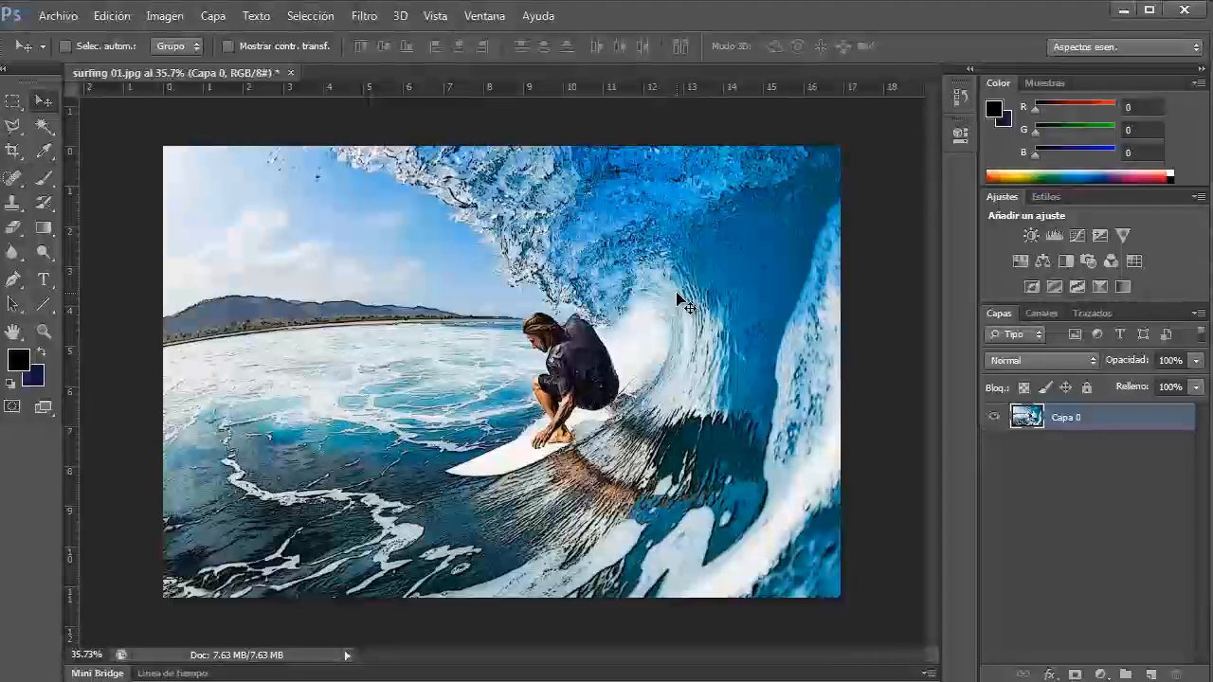
key("ctrl+z")
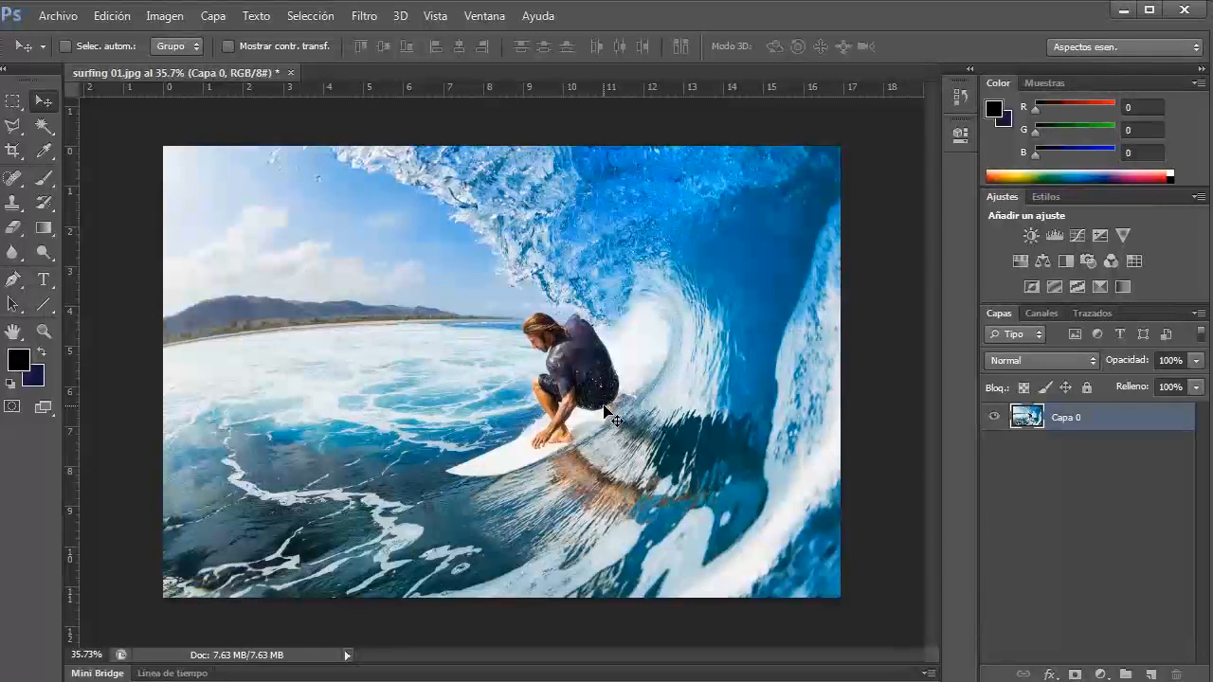
- Convert the layer into a smart object for smart filters
right_click(1069, 419)
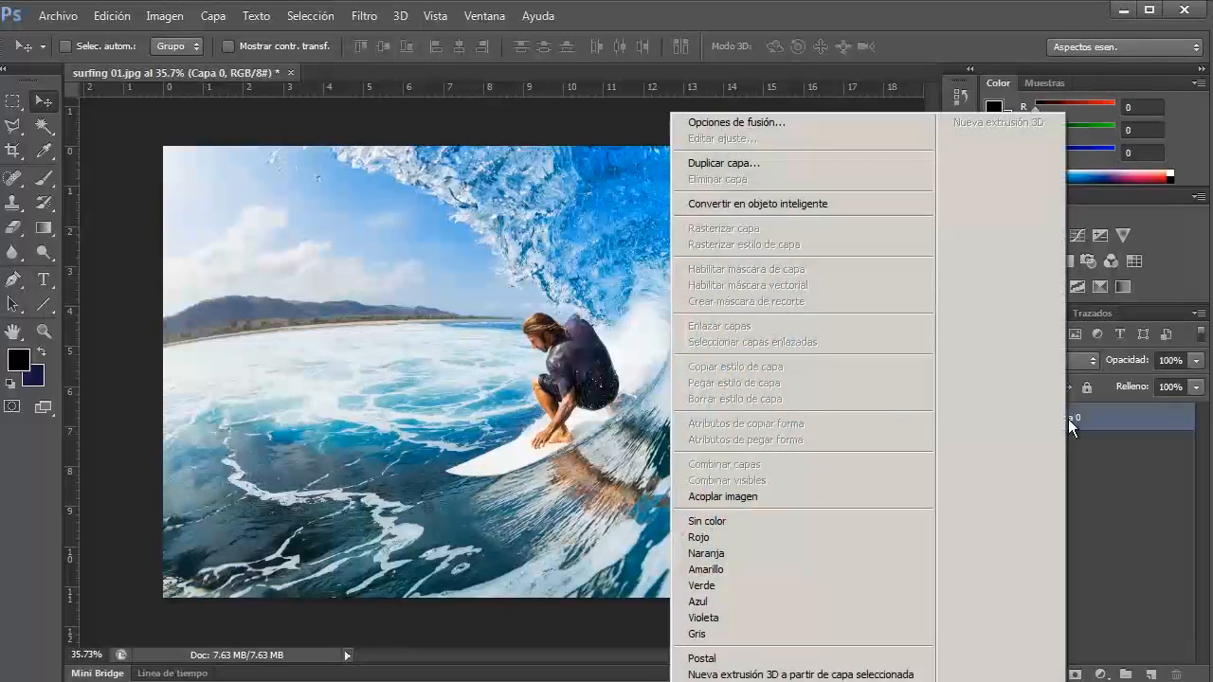
left_click(843, 203)
left_click(360, 16)
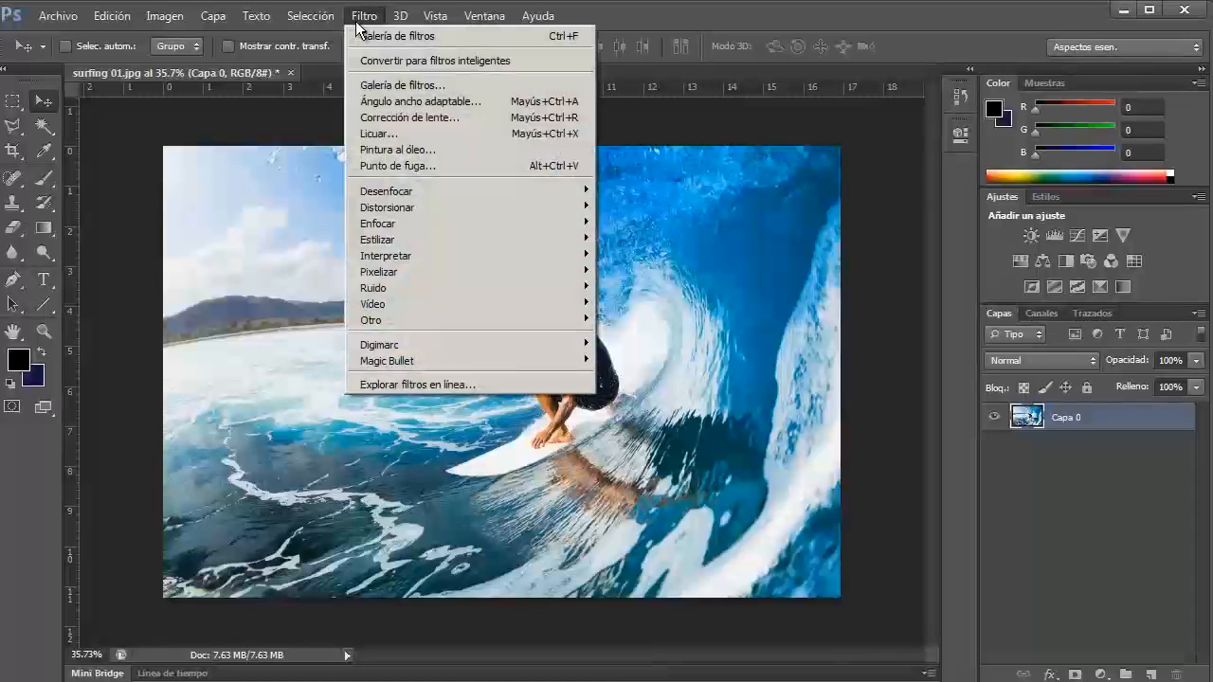
left_click(390, 64)
left_click(631, 277)
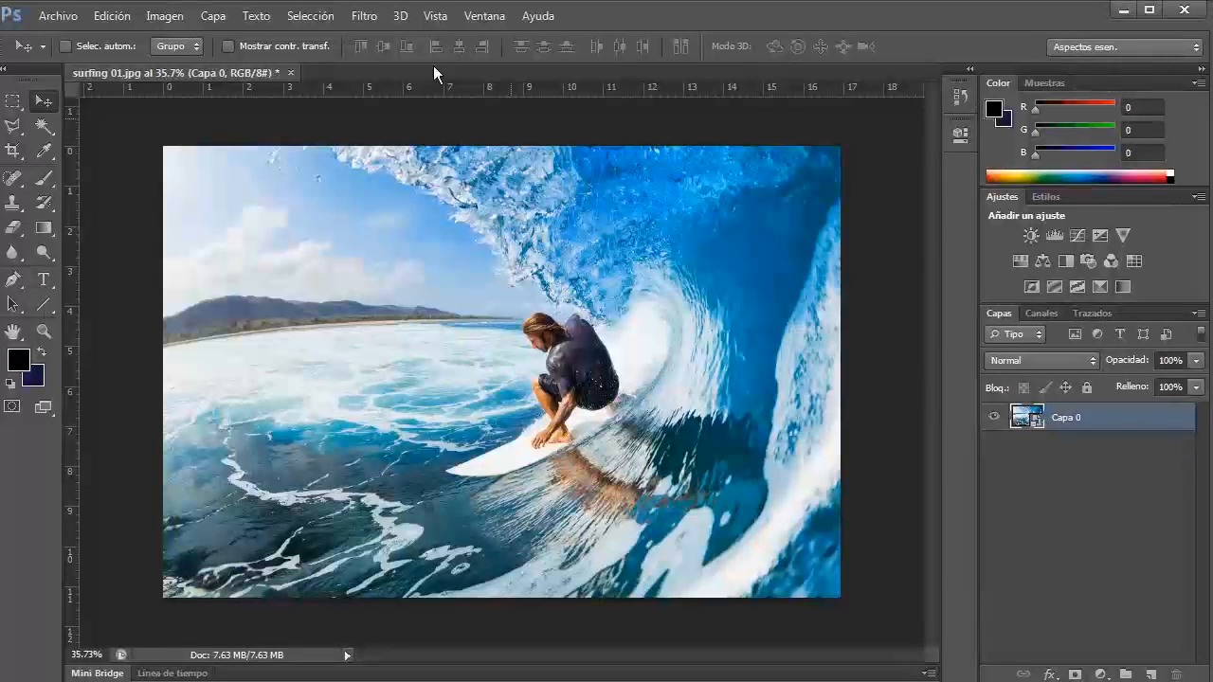
- Apply Bordes añadidos from the filter gallery as a smart filter with Grosor 3, Intensidad 1 and Posterización 5
left_click(365, 17)
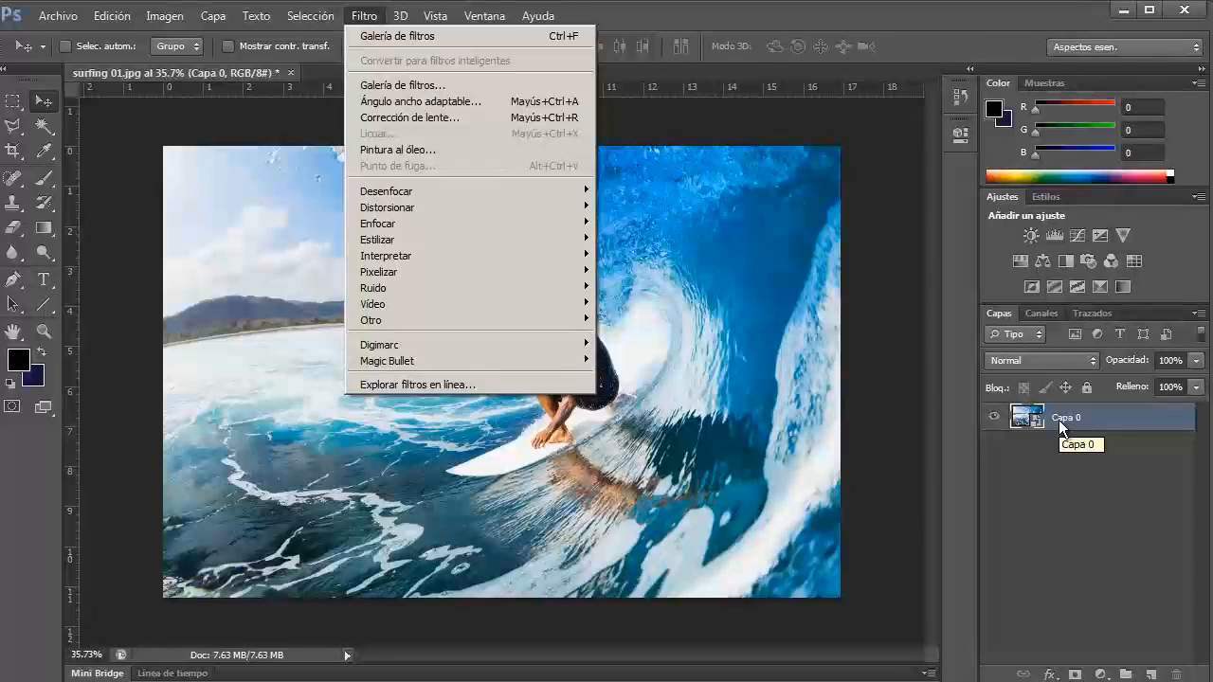
mouse_move(539, 283)
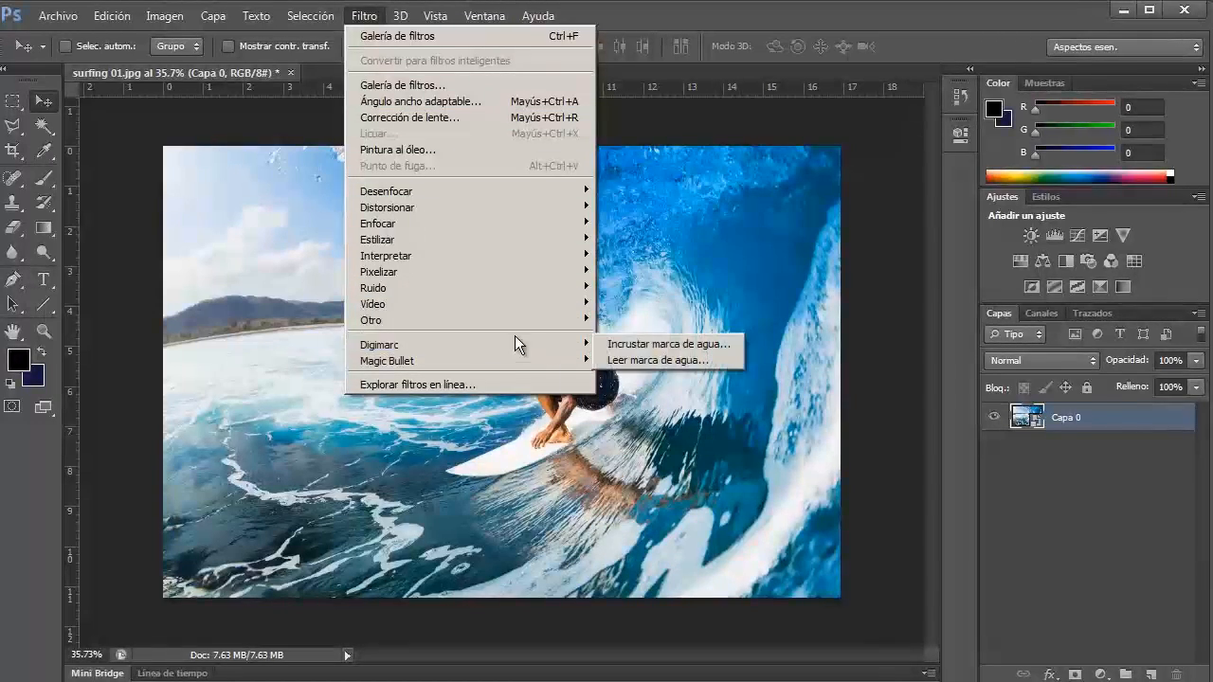
mouse_move(506, 360)
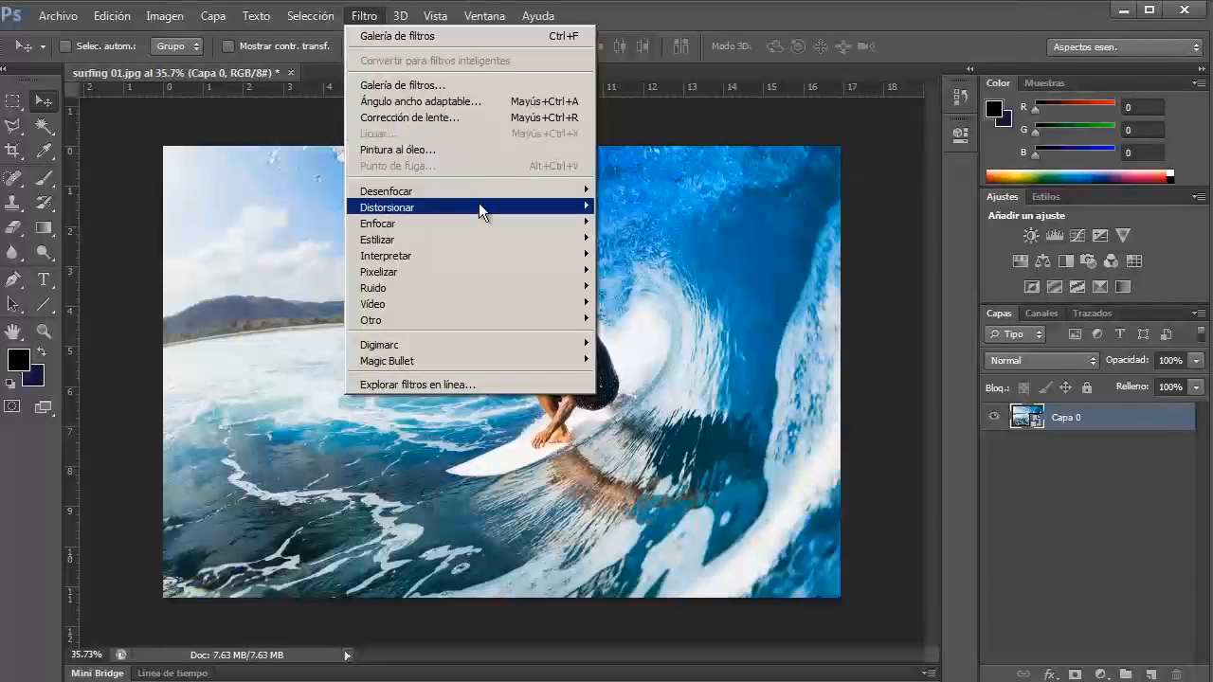
mouse_move(478, 205)
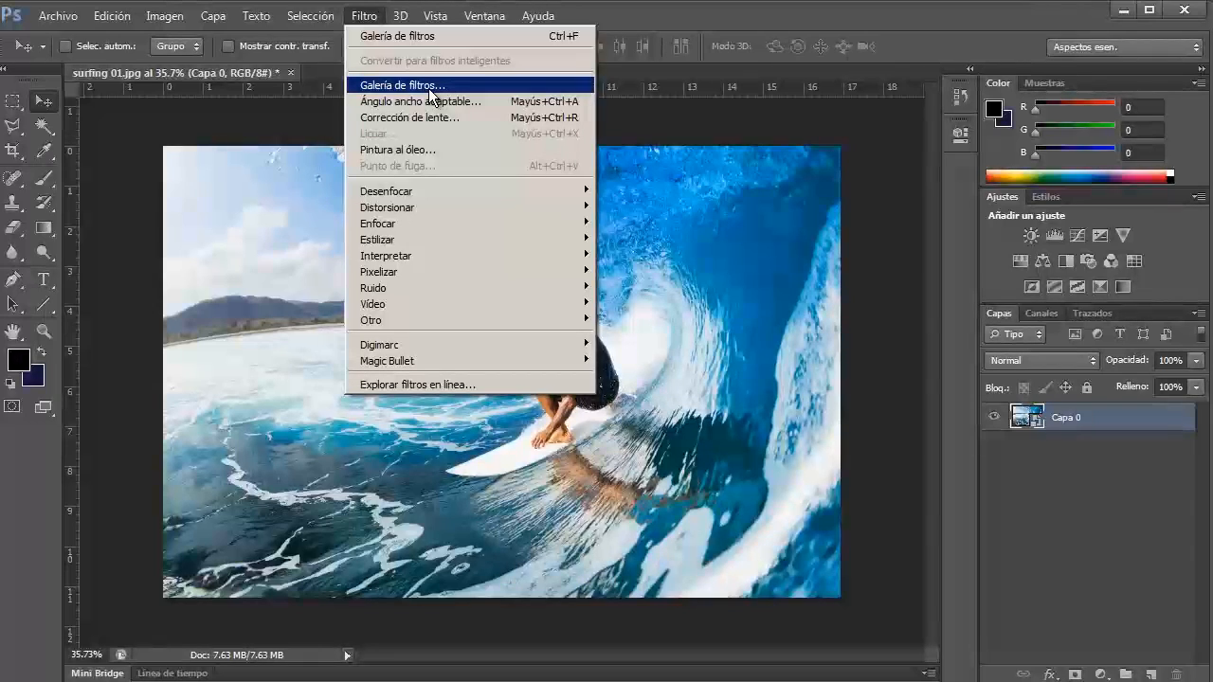
left_click(431, 93)
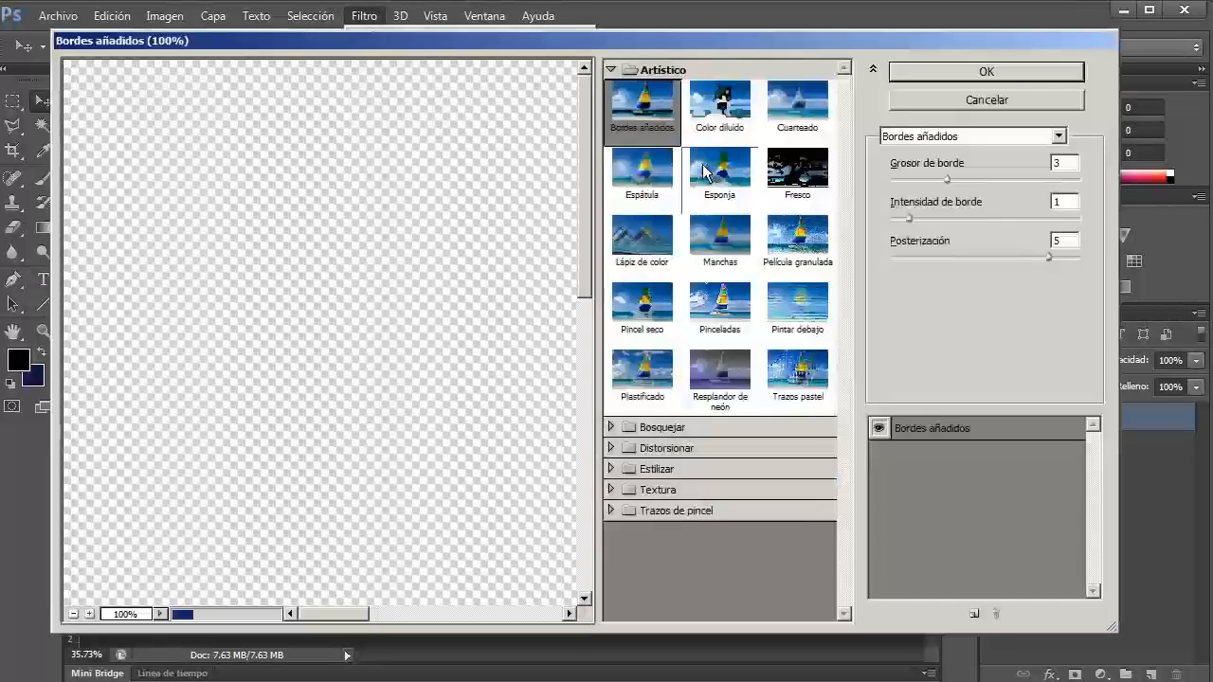
left_click(968, 74)
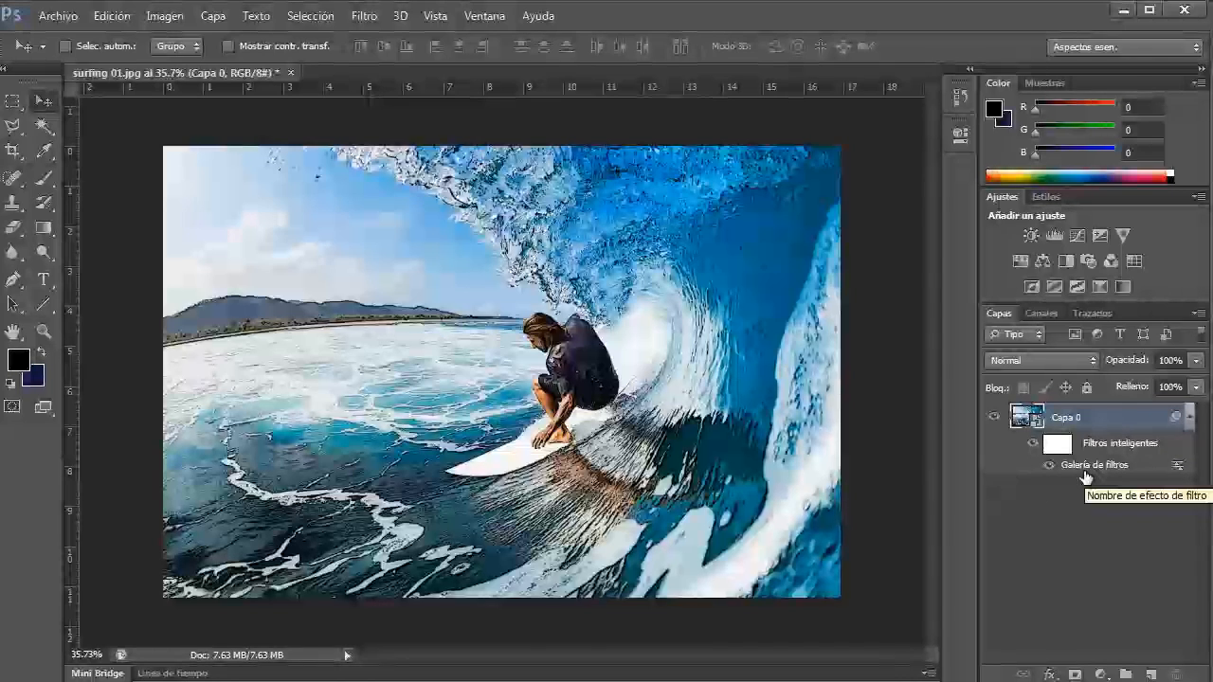
- Toggle the visibility of all smart filters to compare the image with and without the effect, leaving them visible
left_click(1033, 446)
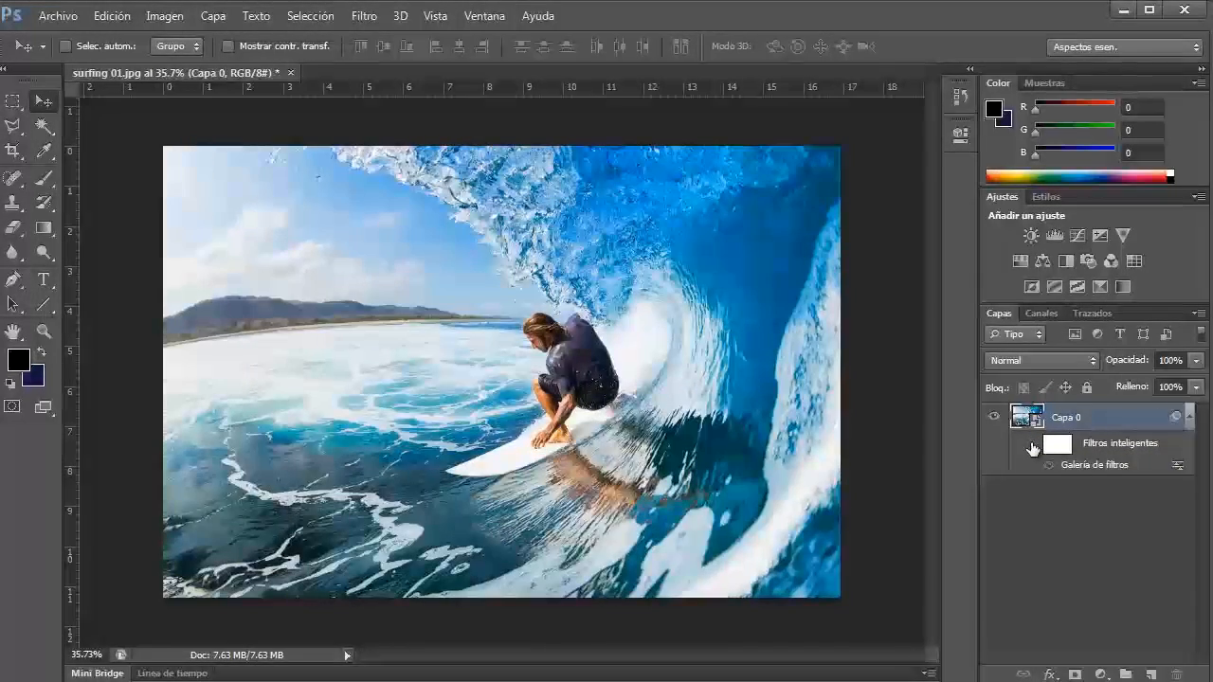
left_click(1033, 445)
left_click(1033, 446)
left_click(1033, 445)
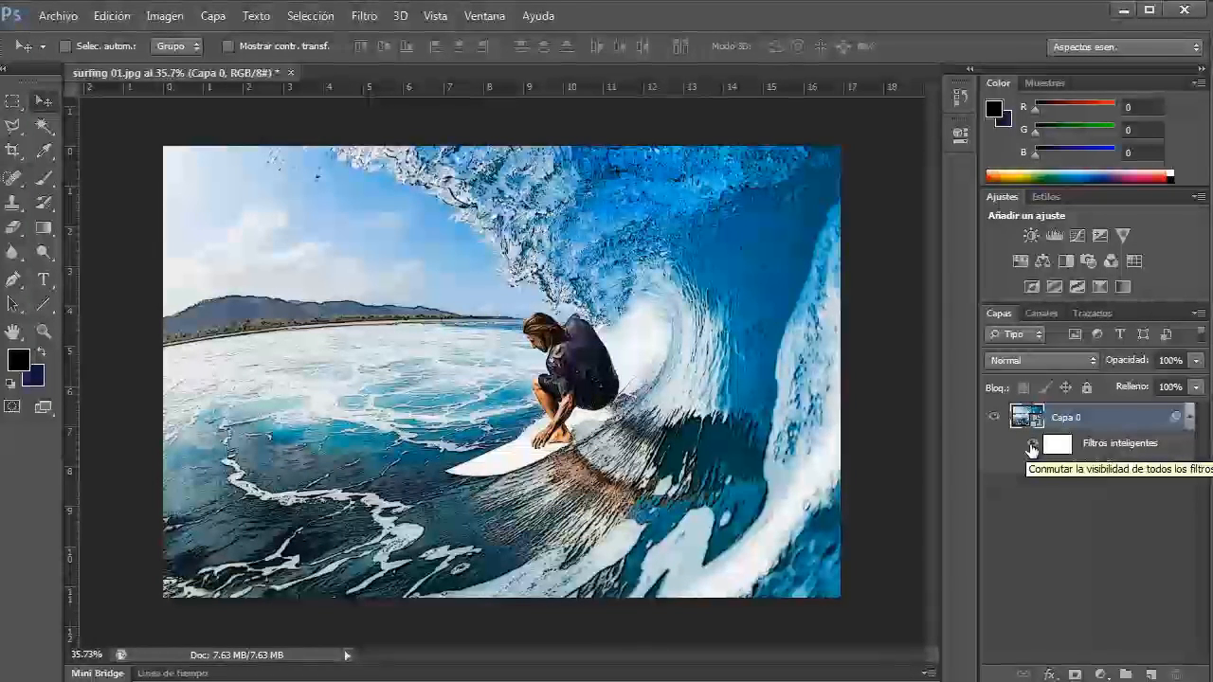
left_click(1032, 448)
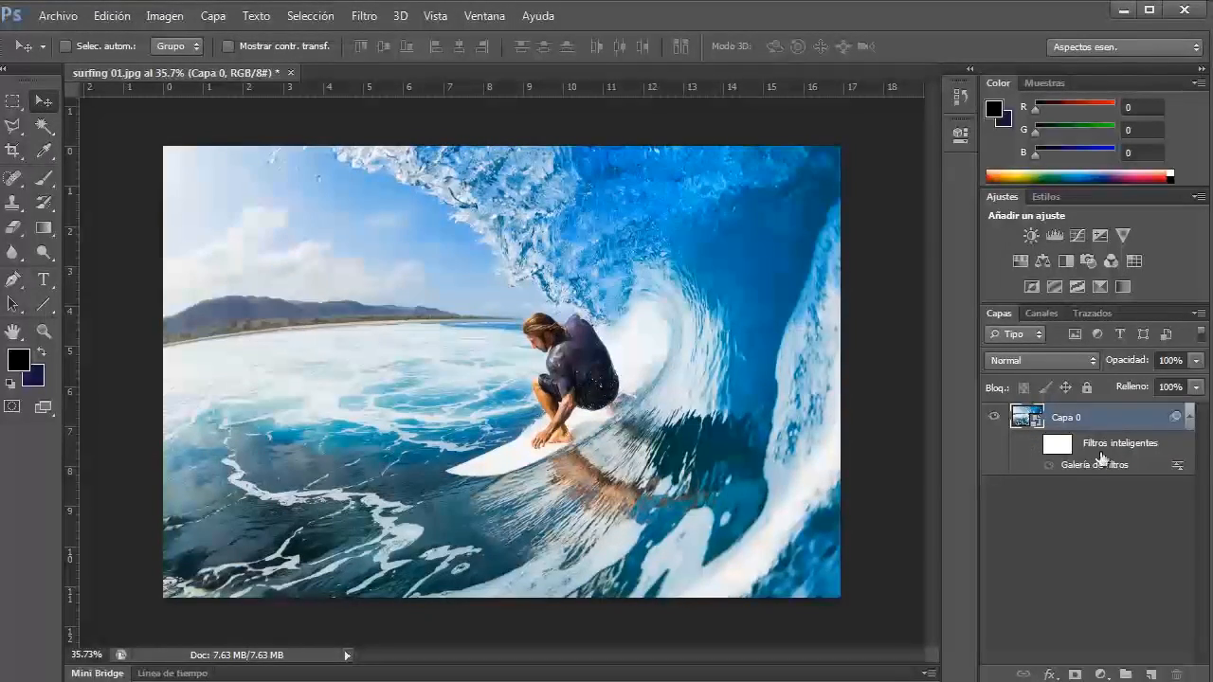
left_click(1027, 446)
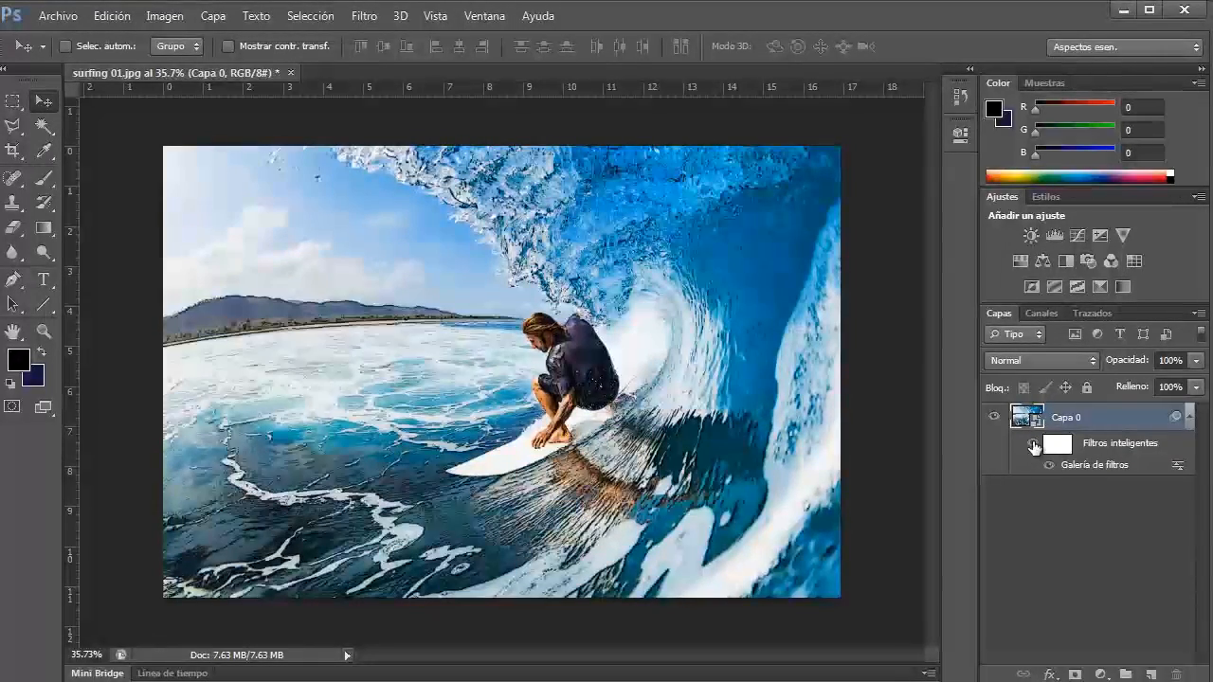
- Add a Destello smart filter with 169% Brillo and the Zoom 50-300 mm lens, centring the flare near the image's upper-right corner
left_click(362, 16)
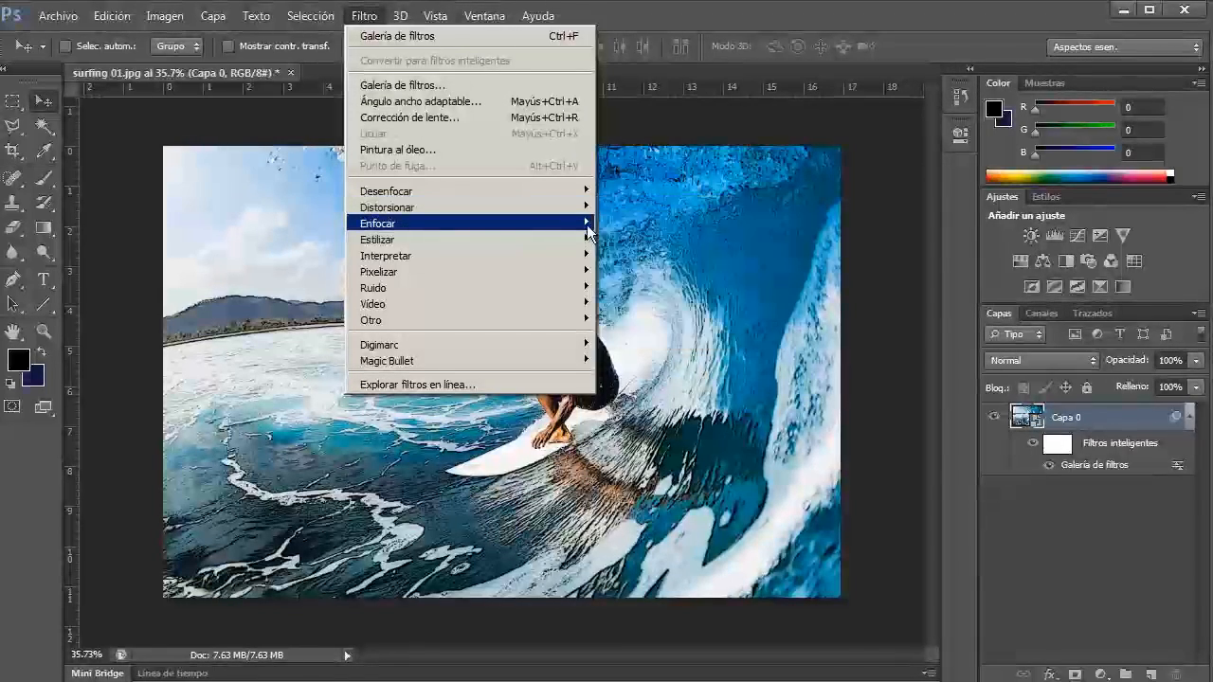
mouse_move(423, 256)
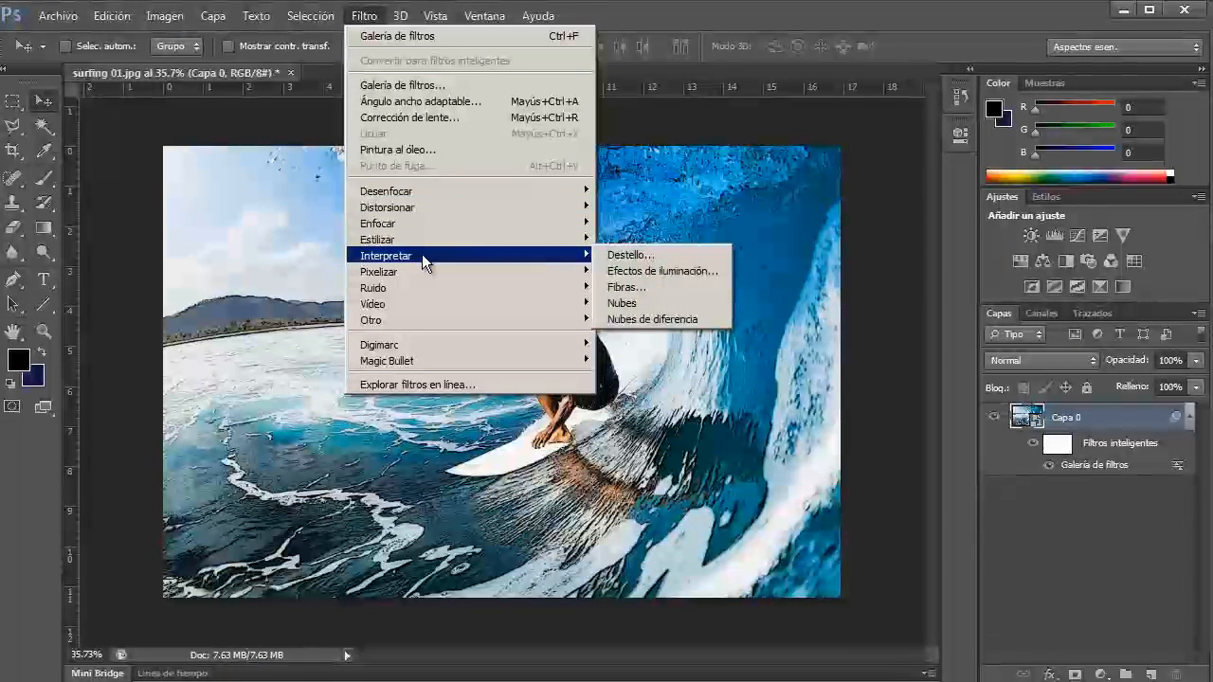
left_click(618, 256)
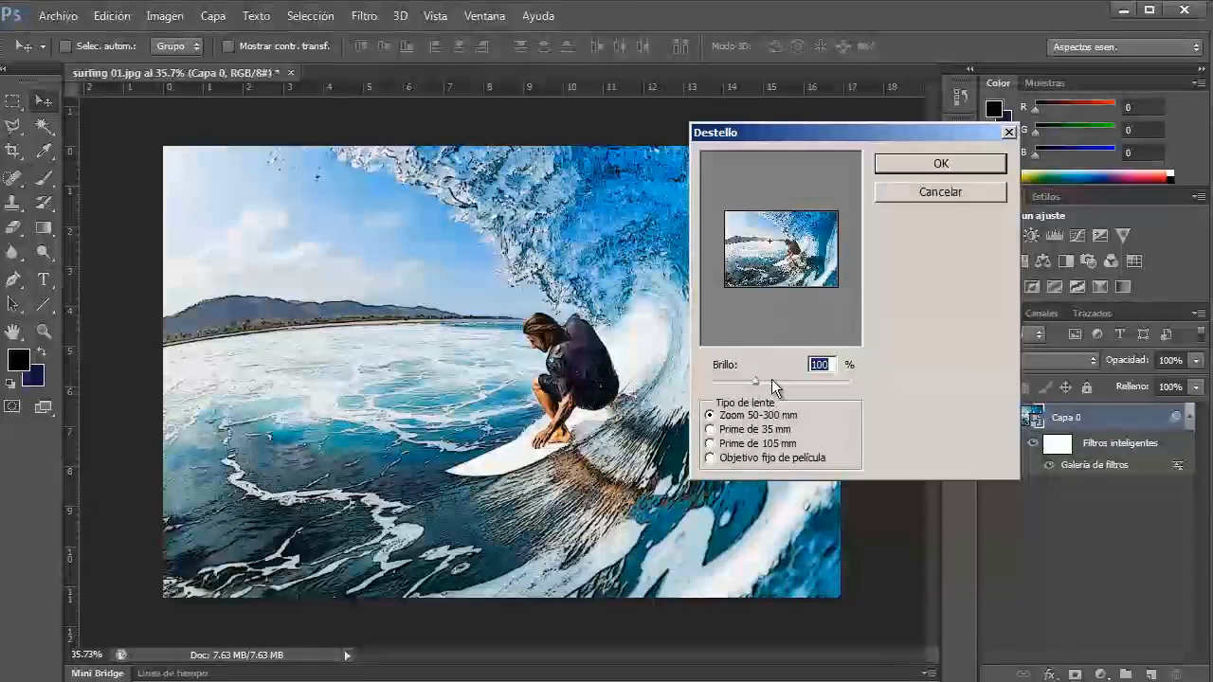
left_click_drag(763, 381, 788, 385)
left_click_drag(773, 255, 834, 228)
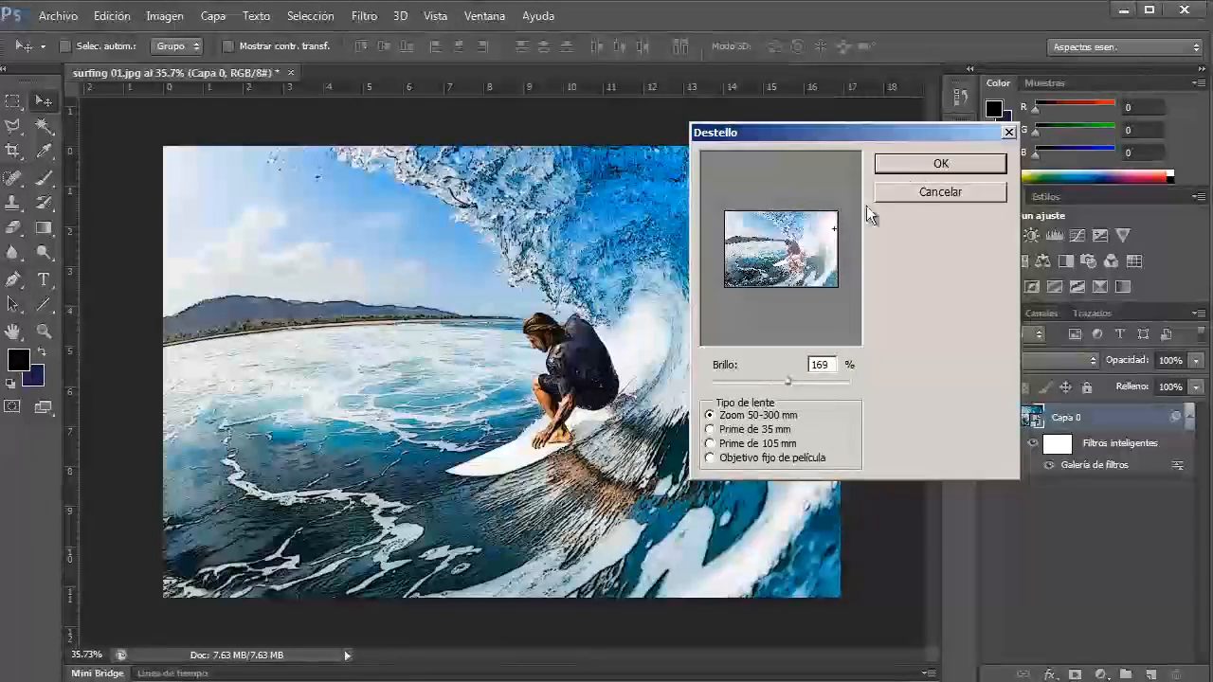
left_click(926, 163)
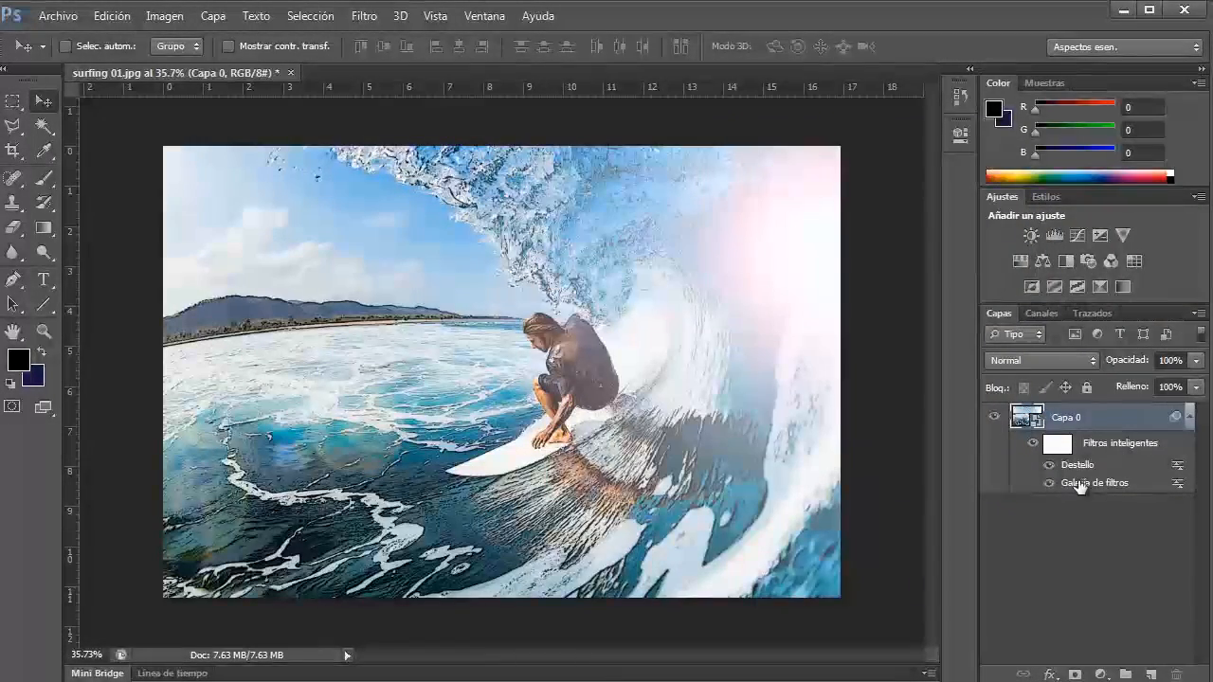
- Hide the Destello smart filter on the layer
left_click(1051, 467)
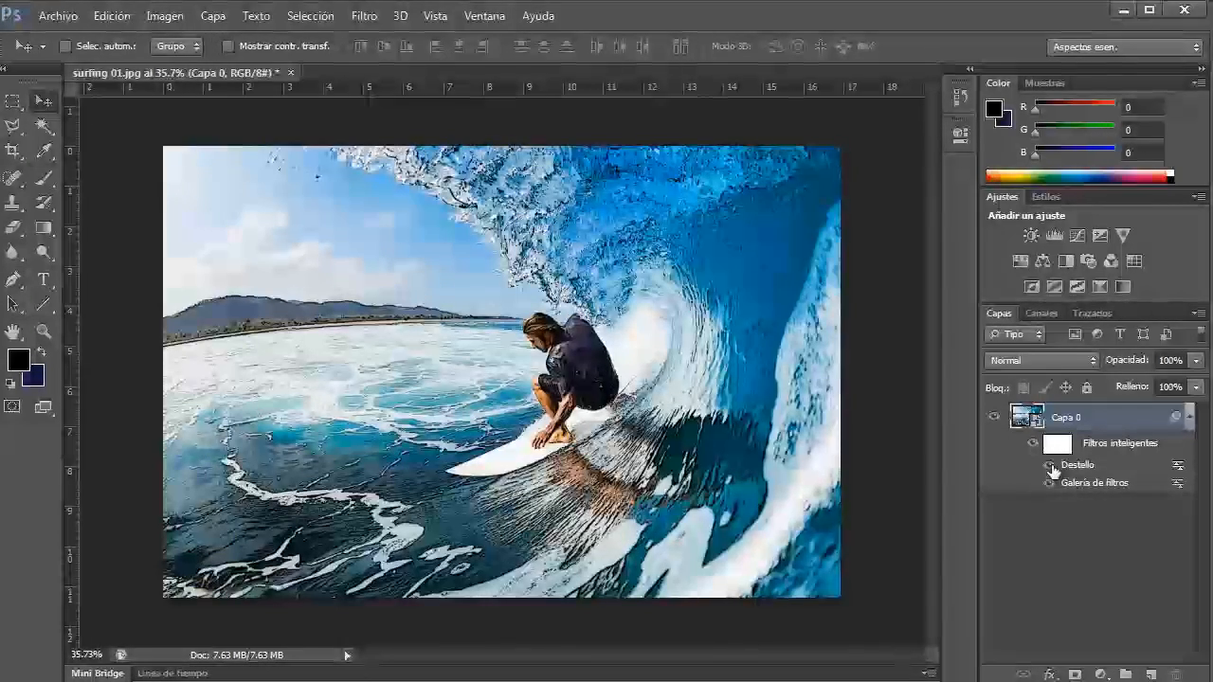
- Show the Destello smart filter again and edit it, setting Brillo to 145% and centring the flare near the image's upper-left corner
left_click(1051, 467)
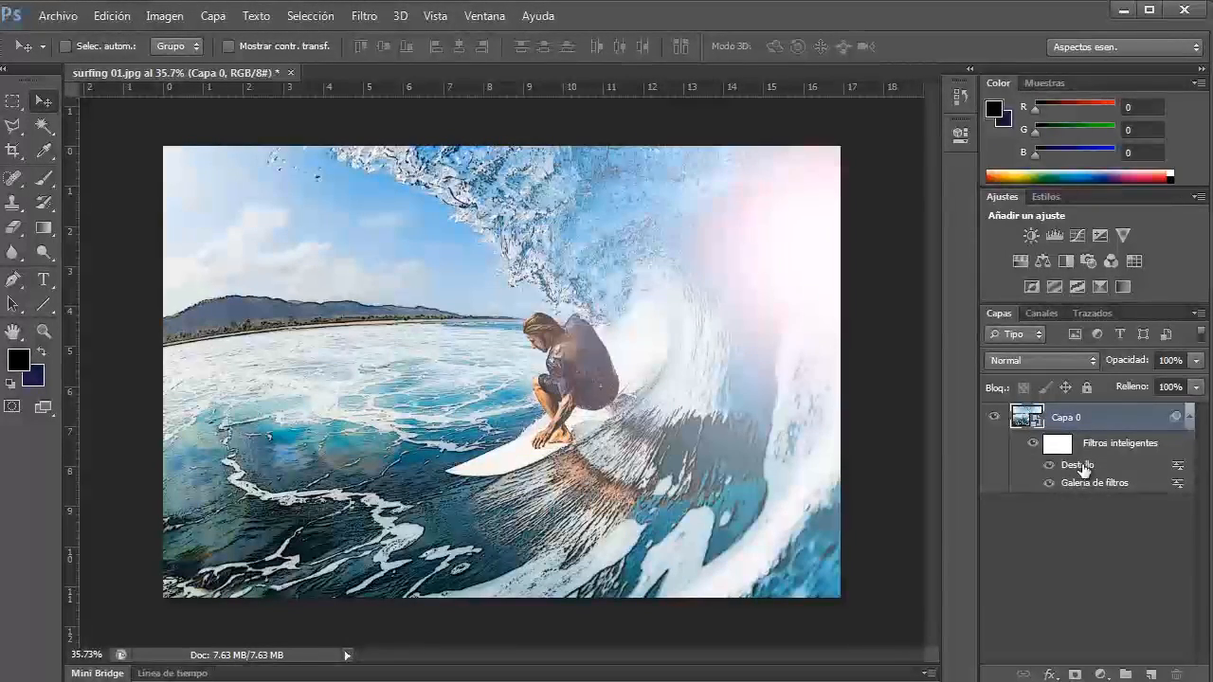
double_click(1077, 465)
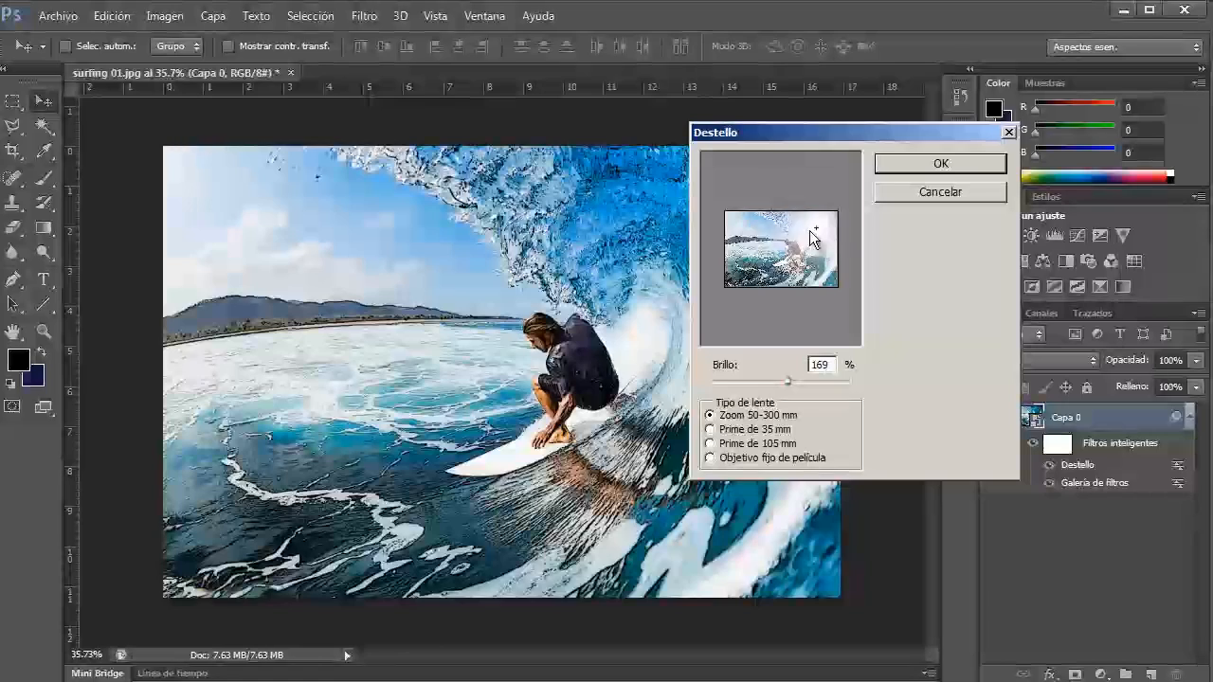
left_click_drag(810, 231, 753, 234)
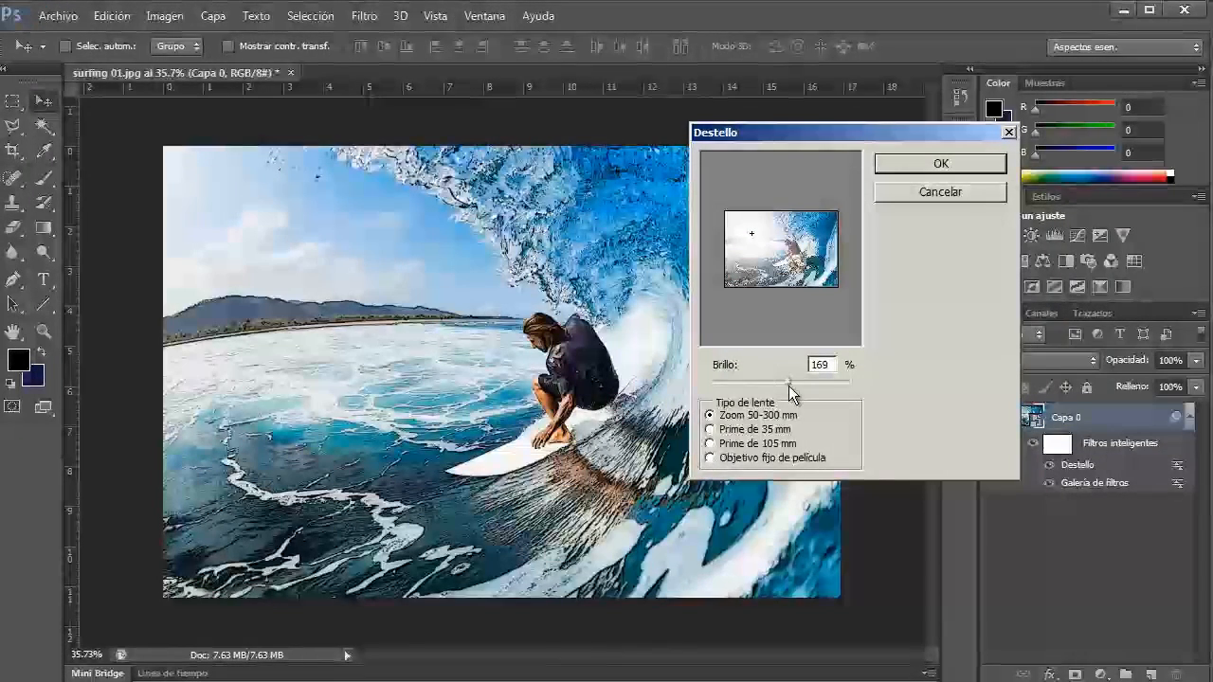
left_click_drag(788, 386, 776, 385)
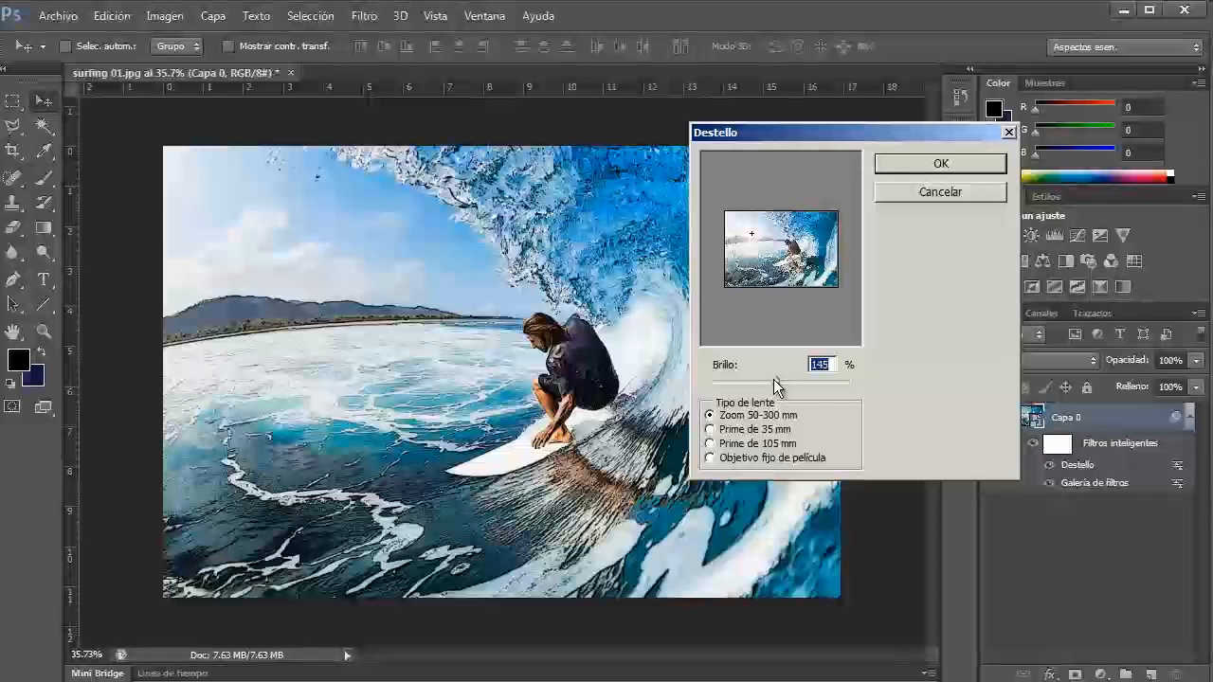
left_click(731, 218)
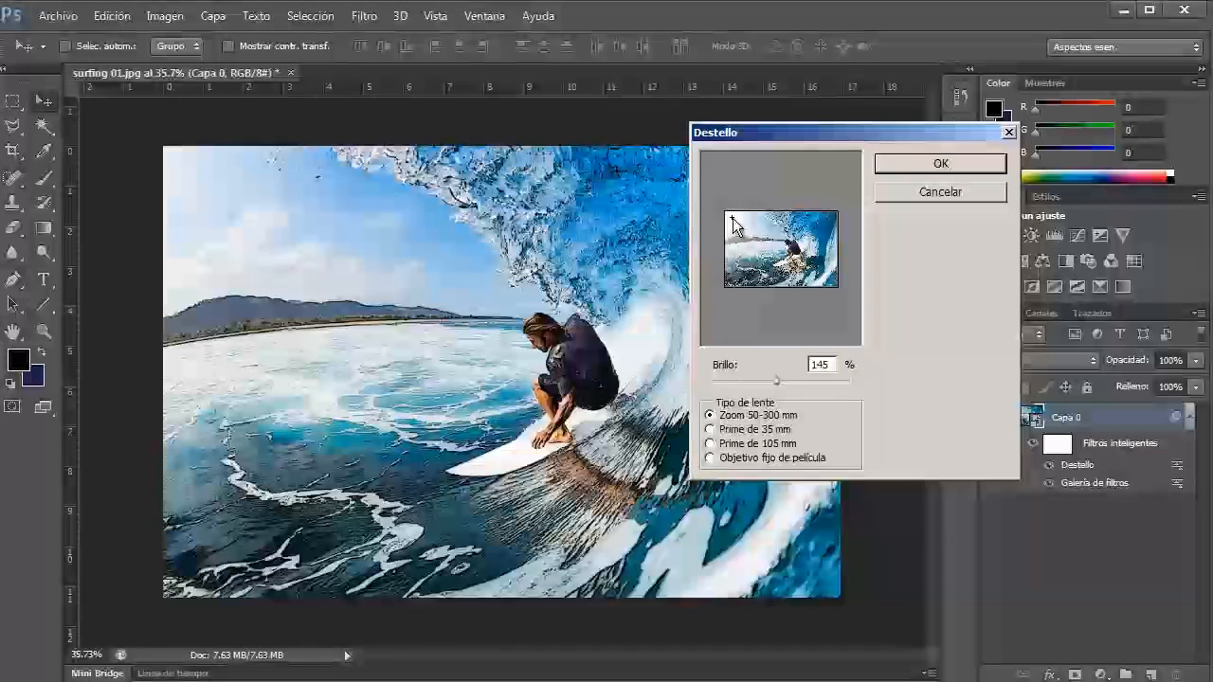
left_click(906, 165)
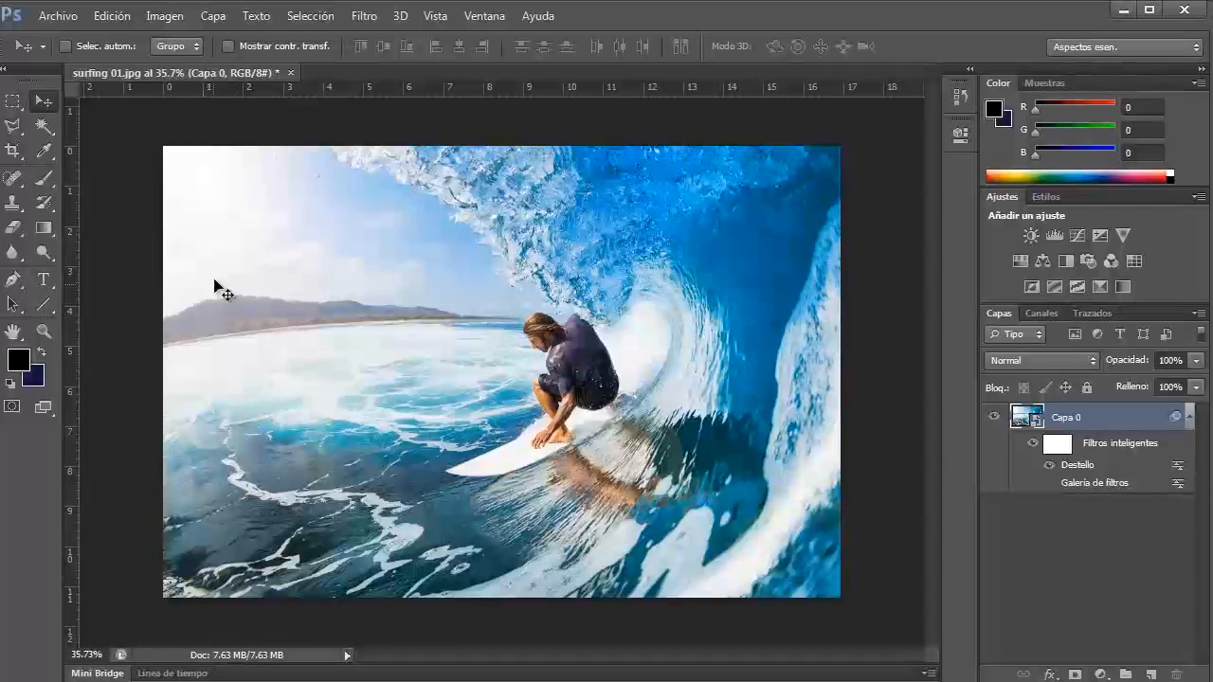
- Toggle the Galería de filtros and Destello smart filters, leaving both visible, and move Destello below Galería de filtros in the stack
left_click(1050, 485)
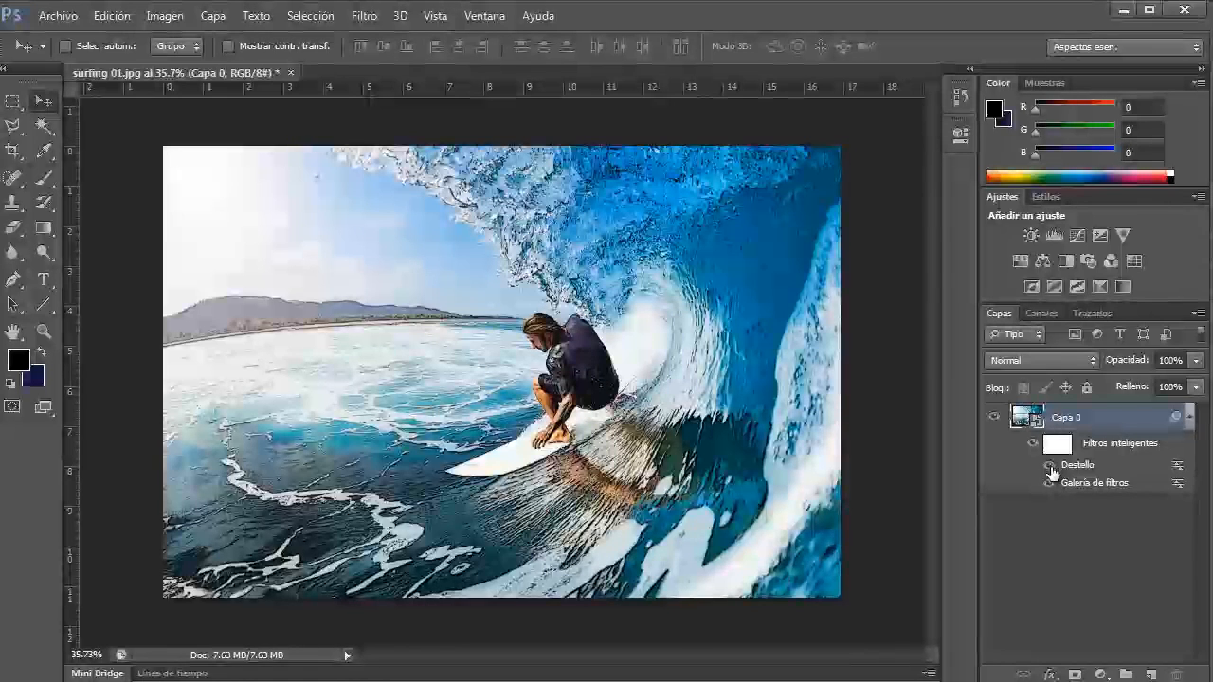
left_click(1050, 465)
left_click(1050, 482)
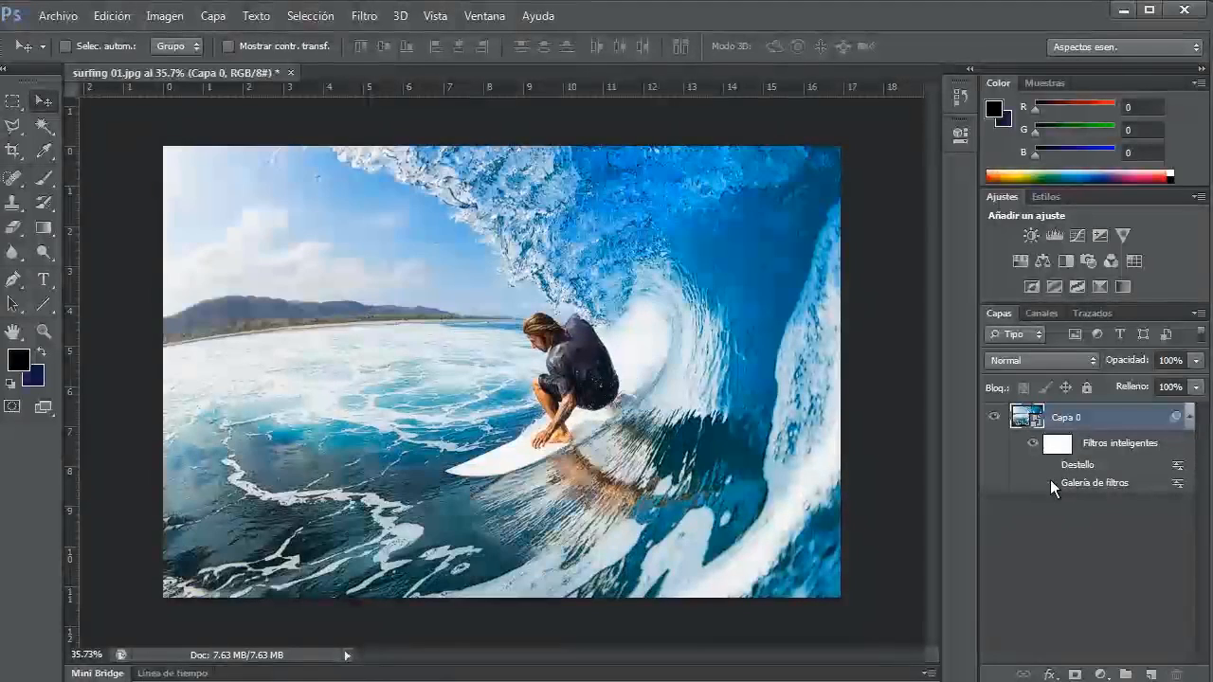
left_click(1049, 466)
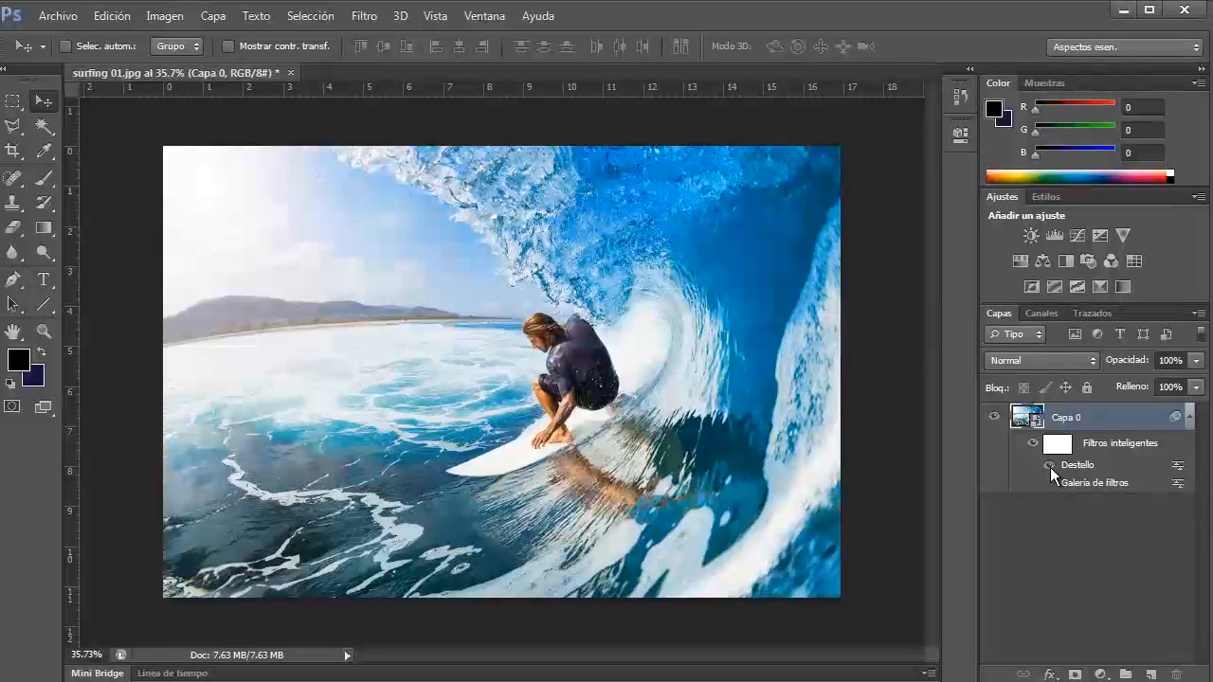
left_click(1049, 484)
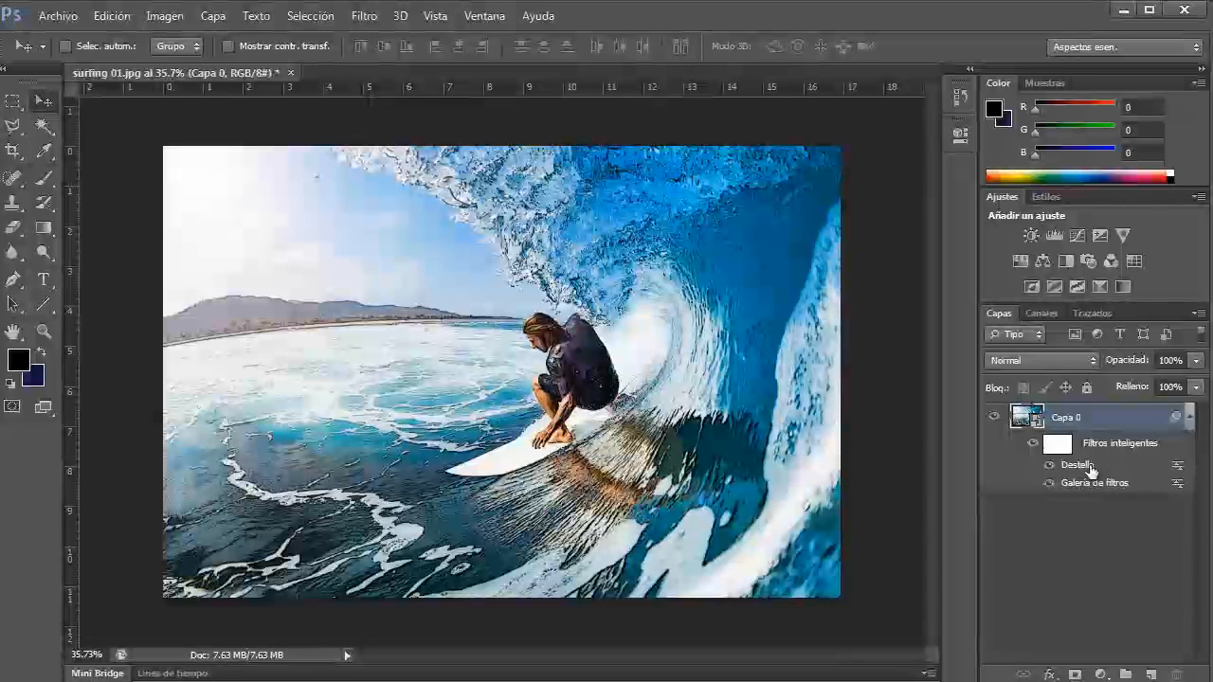
left_click_drag(1090, 466, 1090, 486)
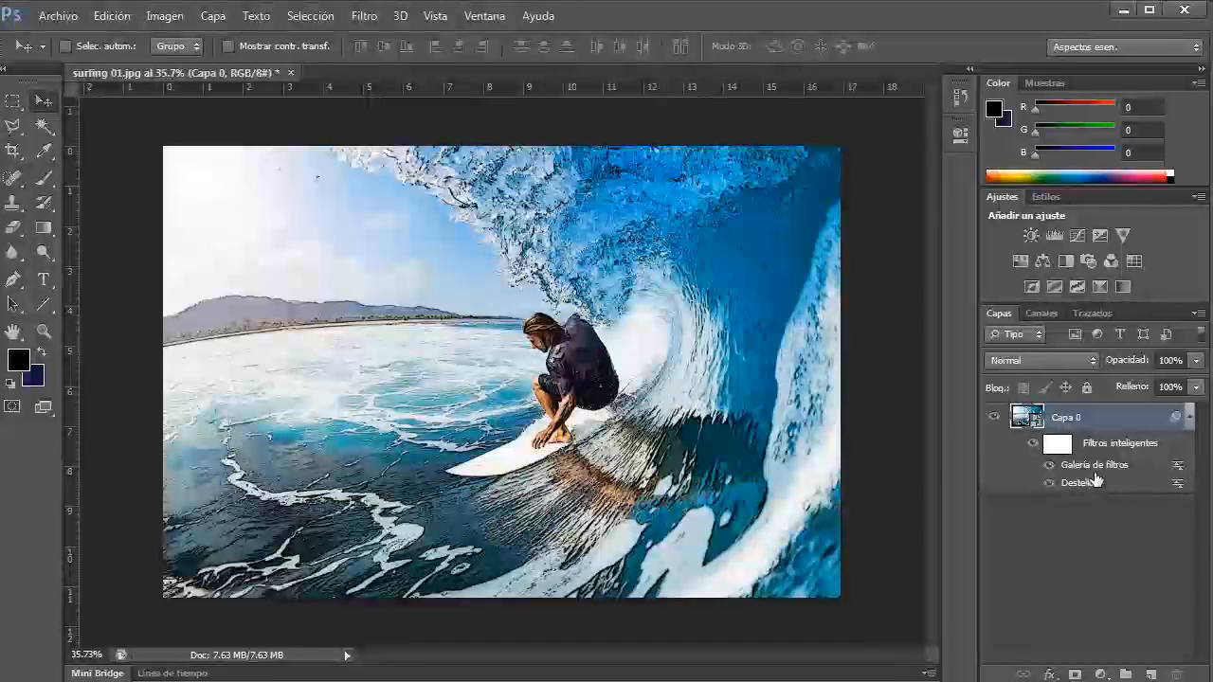
left_click(358, 17)
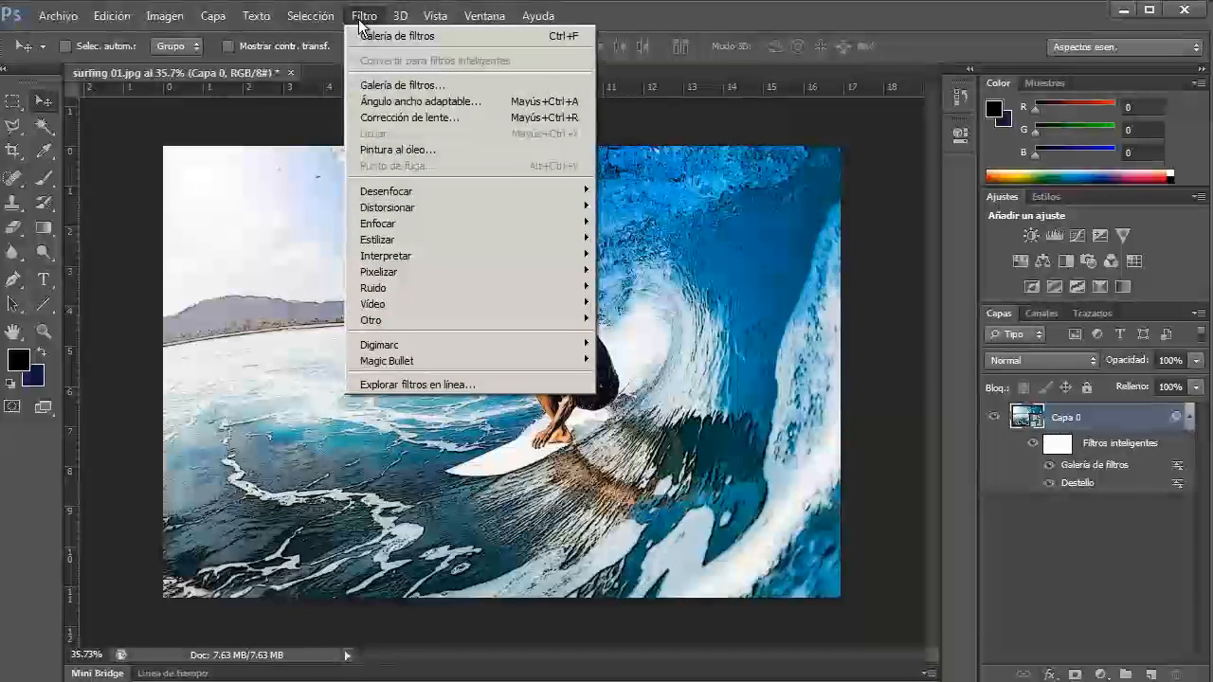
mouse_move(392, 271)
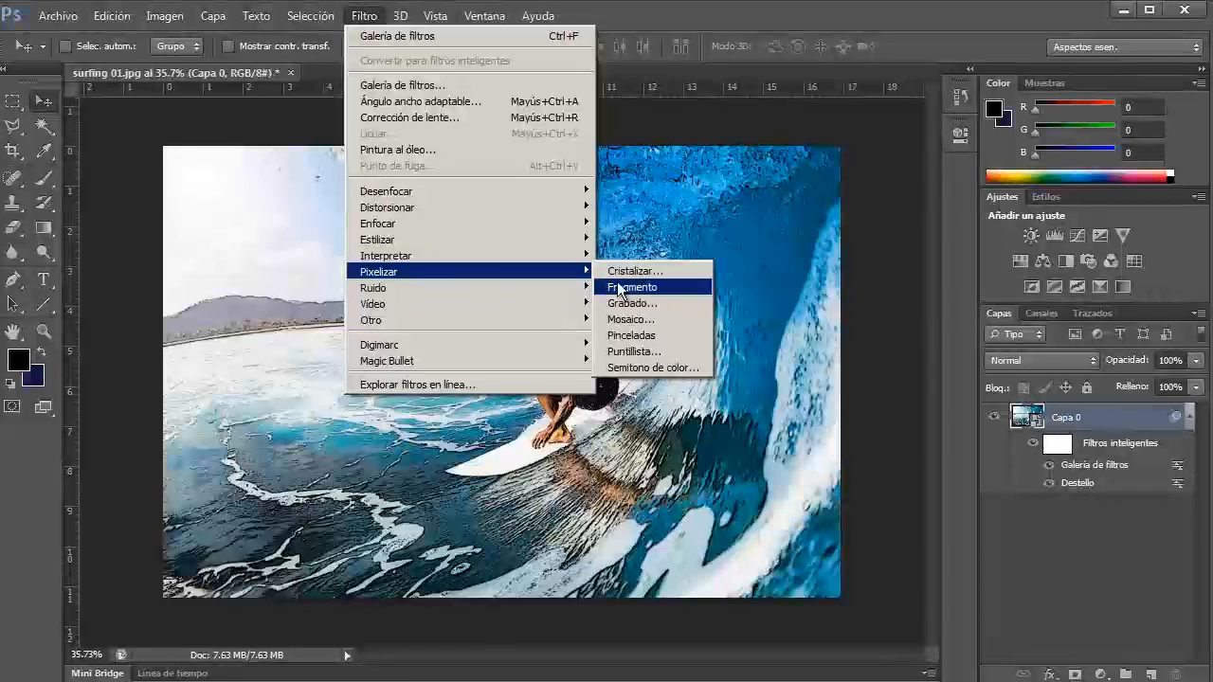
left_click(631, 319)
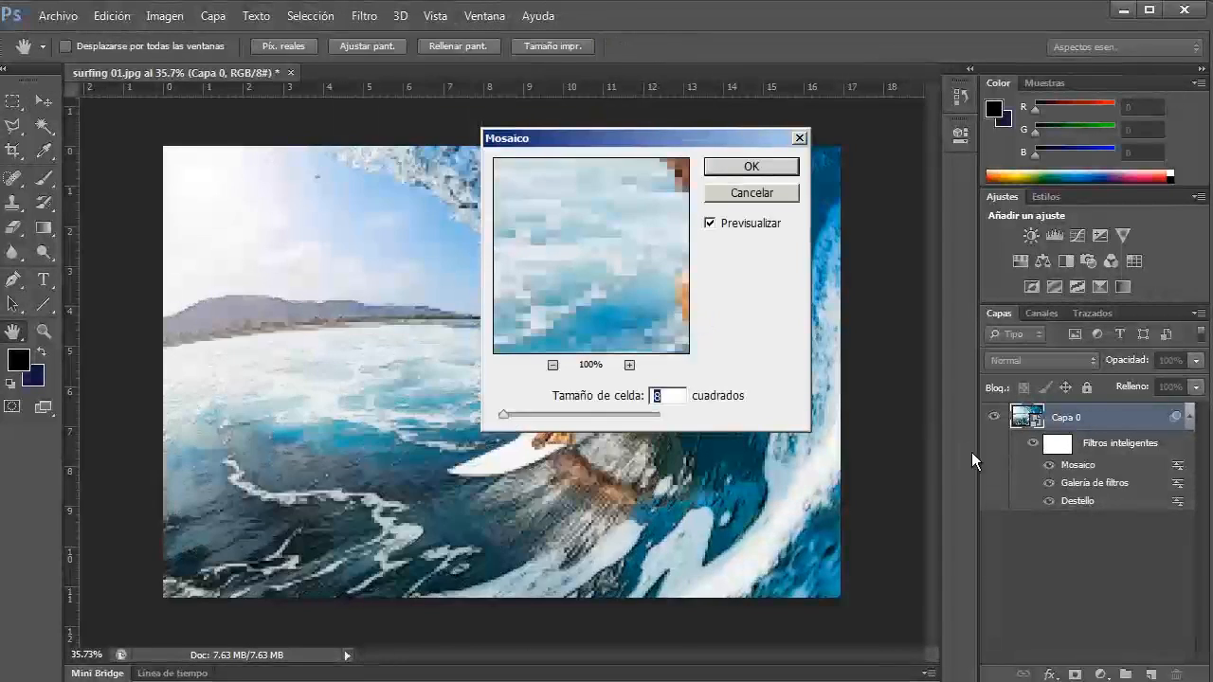
left_click_drag(665, 144, 955, 234)
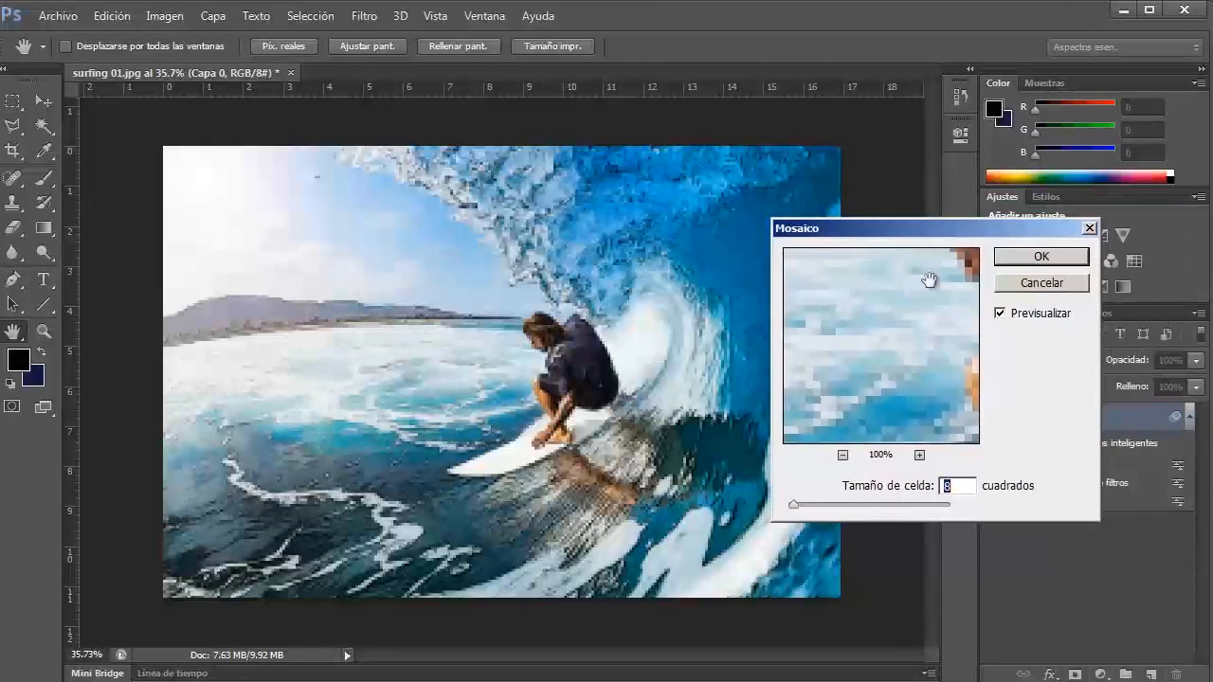
mouse_move(796, 504)
left_mouse_down()
mouse_move(842, 503)
mouse_move(807, 505)
left_mouse_up()
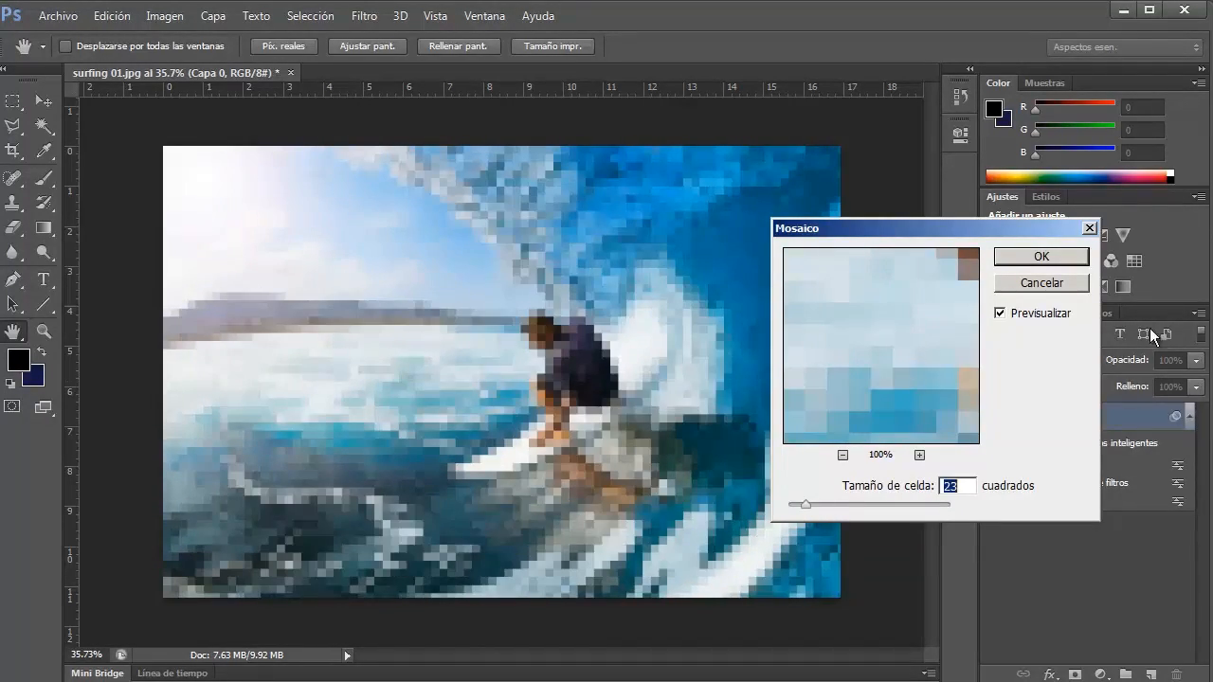
left_click(1041, 283)
- Add a Desenfoque gaussiano smart filter to the surfing layer with a radius of 2.3 pixels
left_click(363, 17)
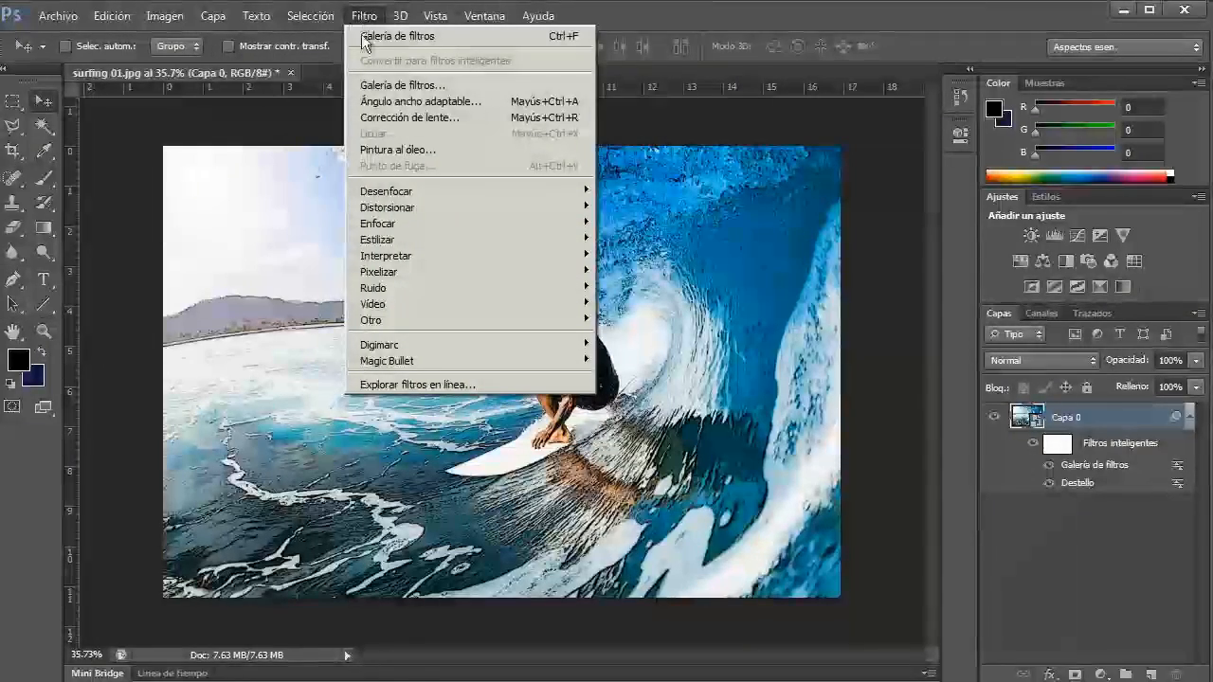
mouse_move(384, 240)
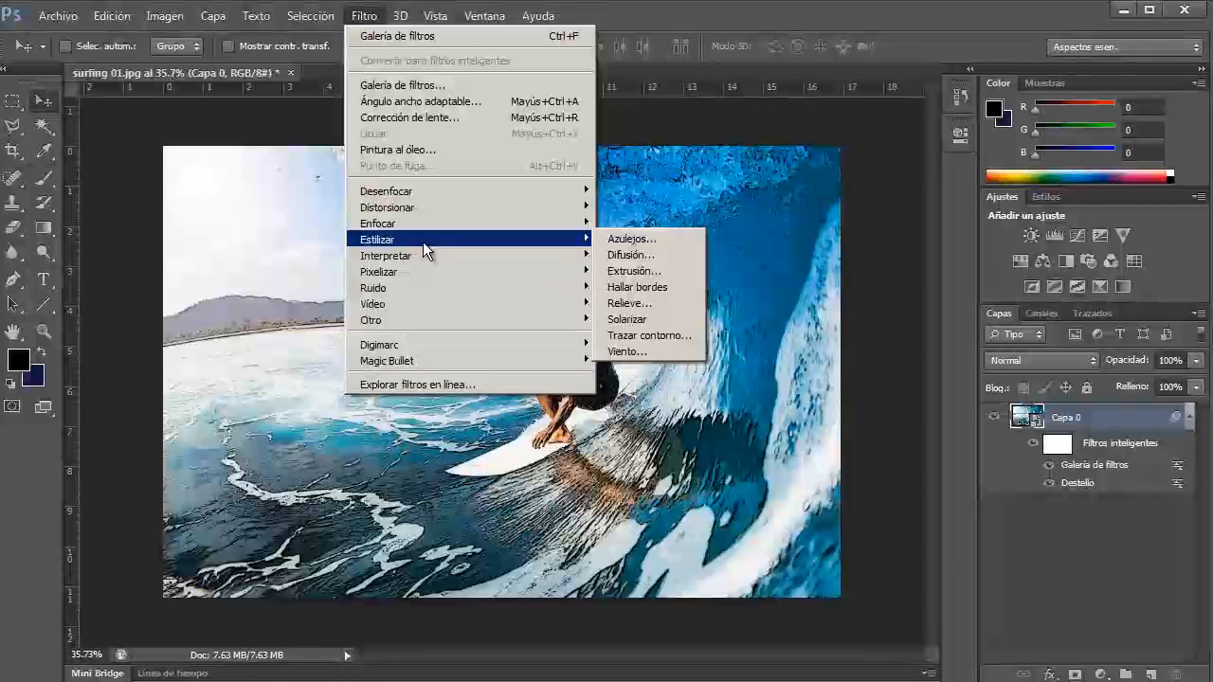
mouse_move(434, 227)
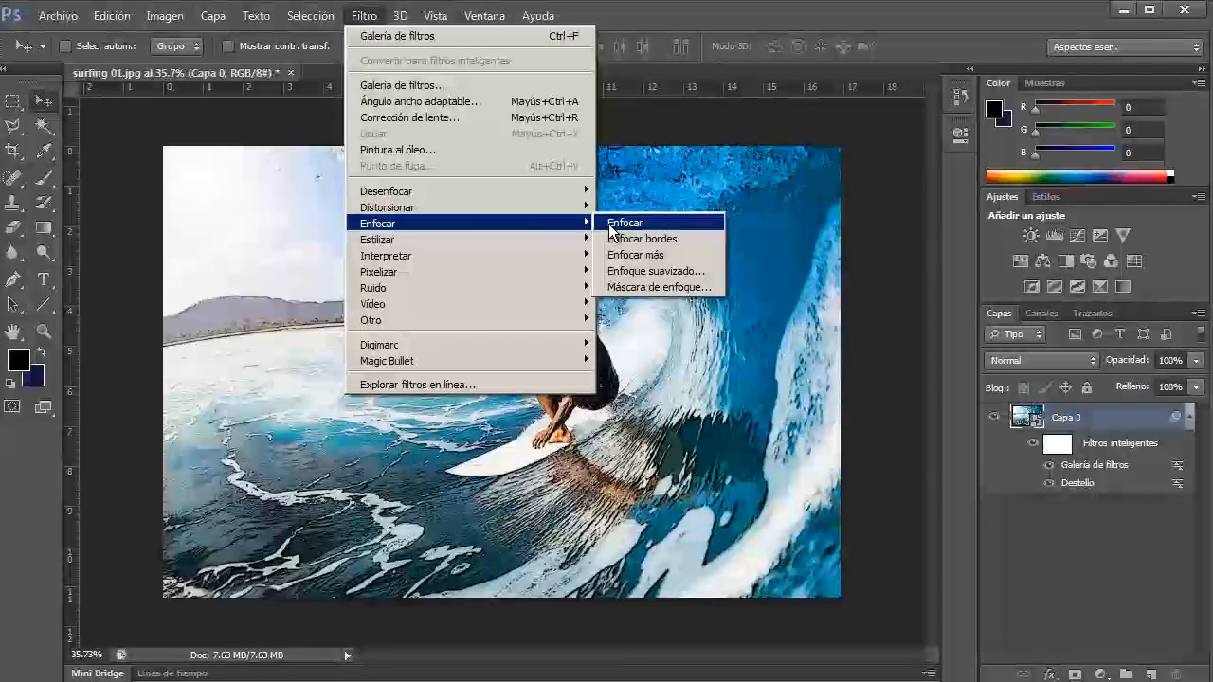
mouse_move(535, 287)
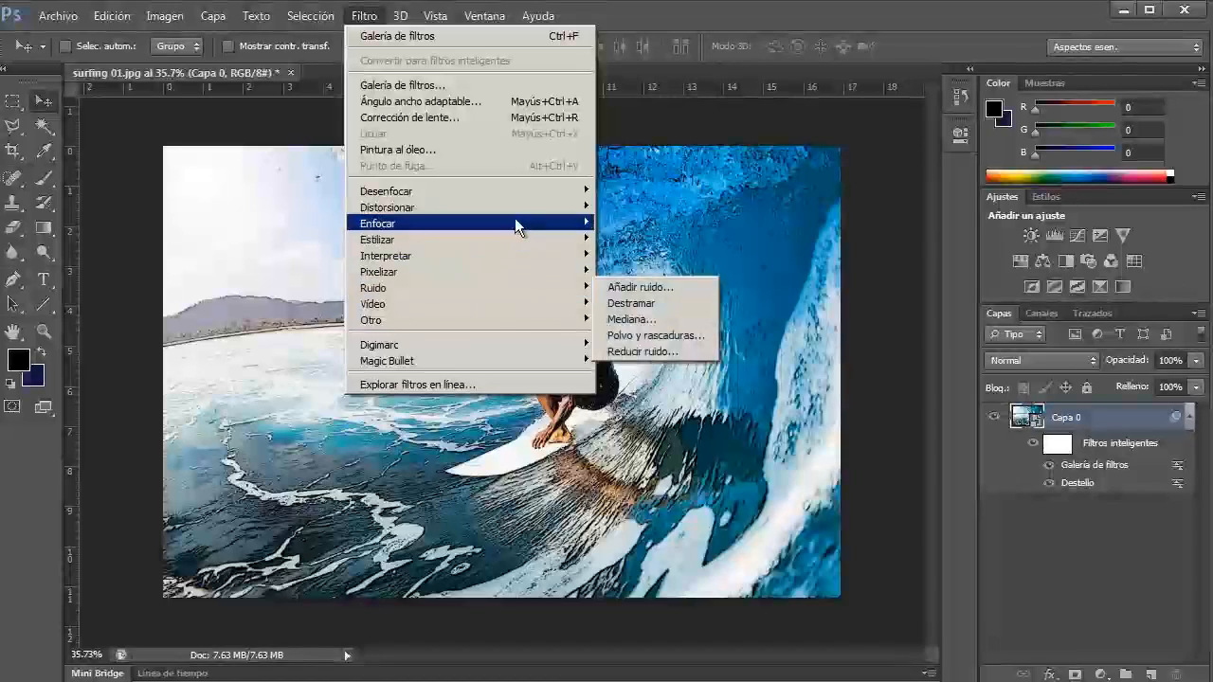
mouse_move(532, 197)
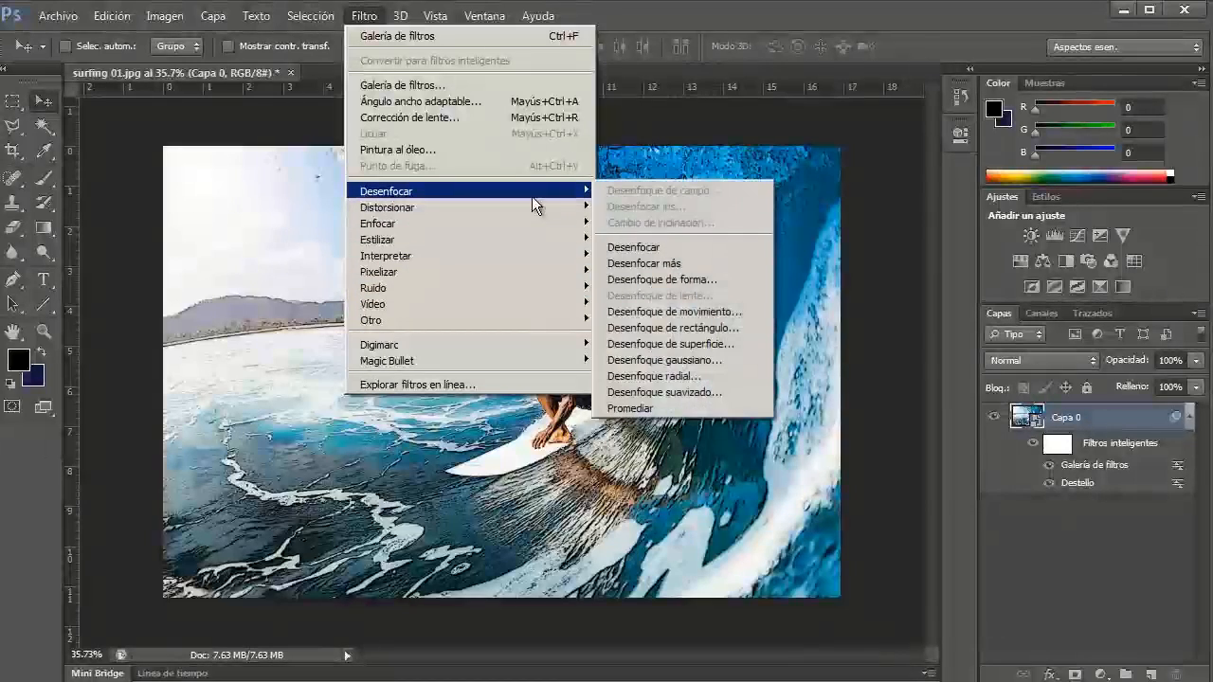
left_click(700, 360)
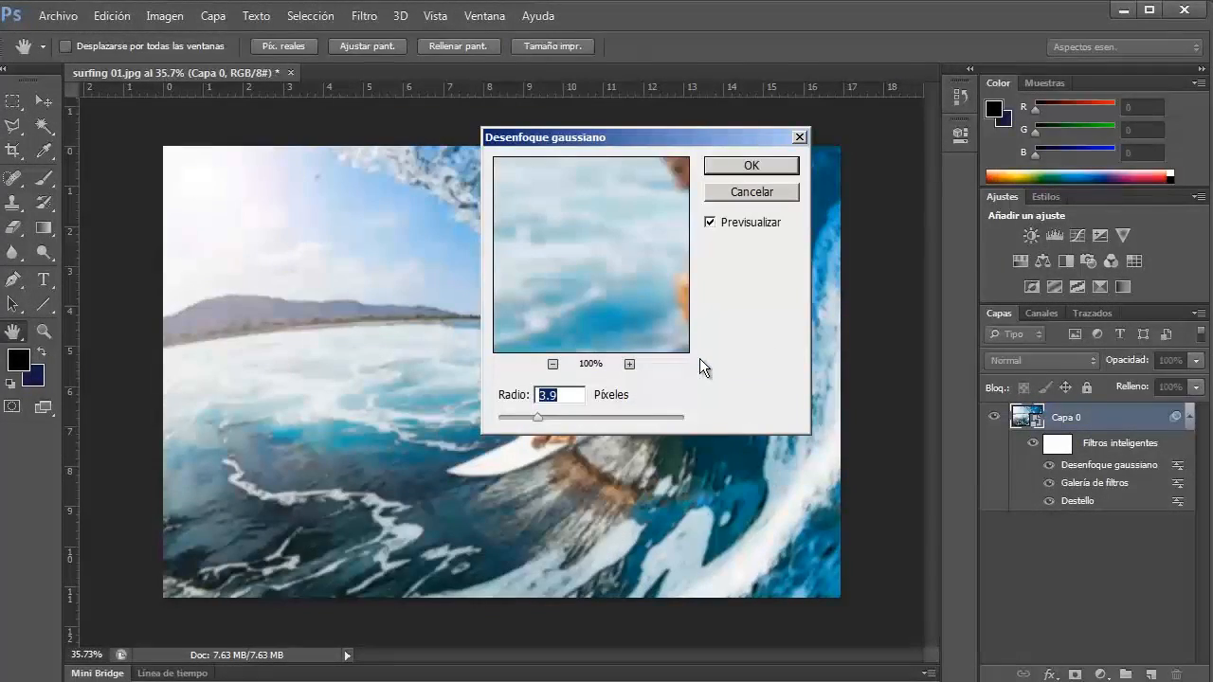
left_click_drag(682, 145, 953, 184)
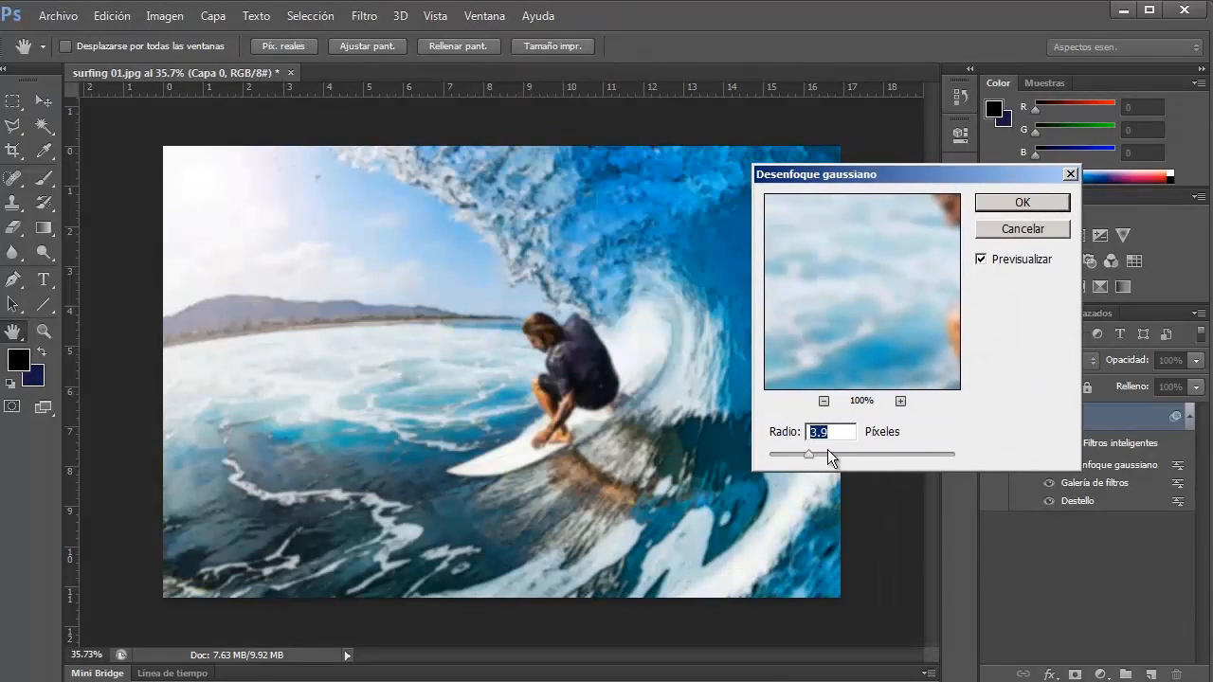
left_click_drag(832, 457, 792, 457)
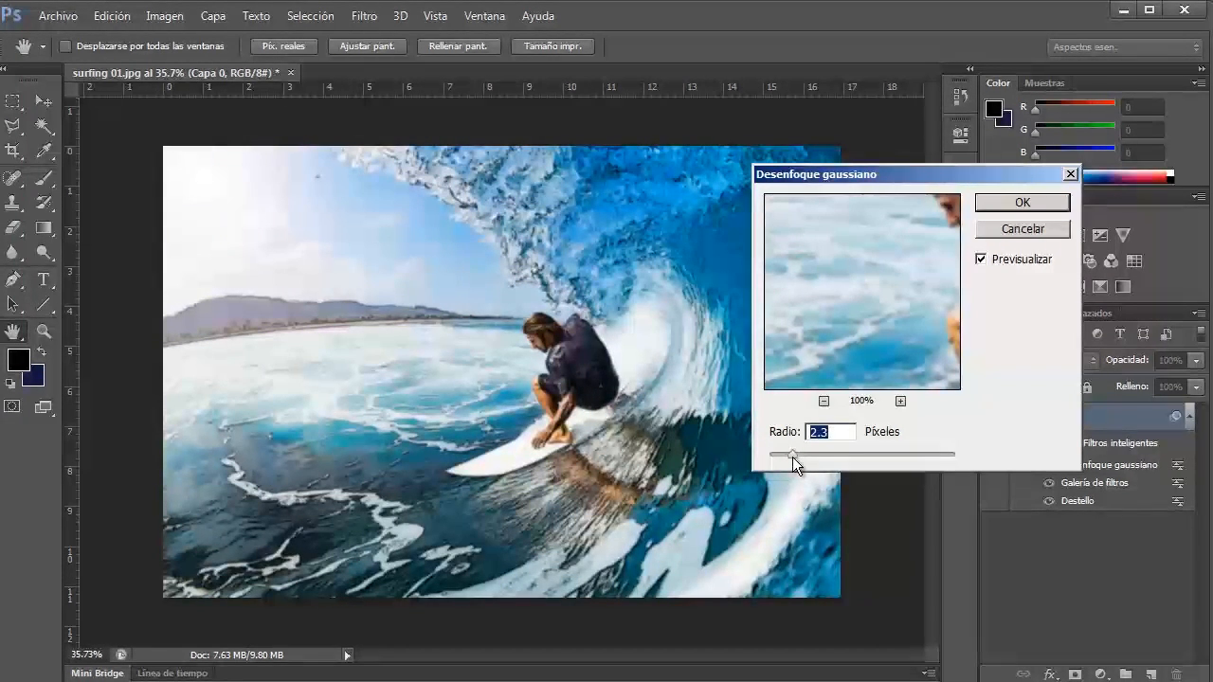
left_click(1037, 201)
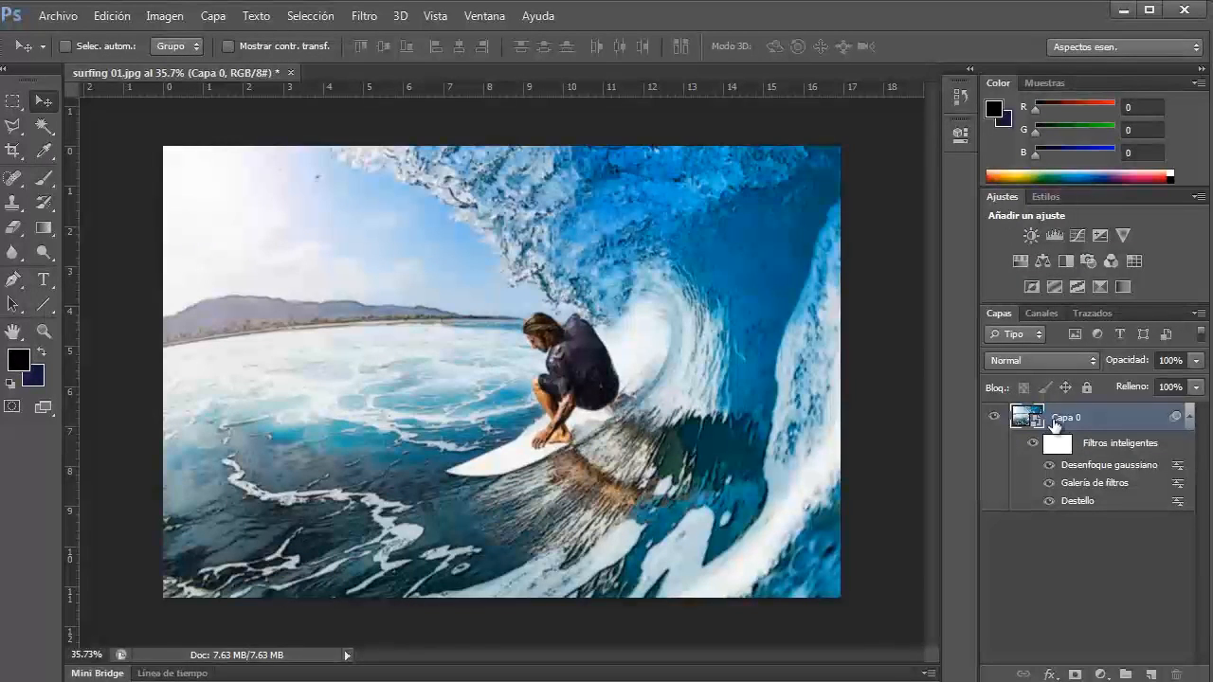
- Toggle the Galería de filtros and Destello smart filters to compare their effects alongside the Gaussian blur, leaving all three visible
left_click(1050, 484)
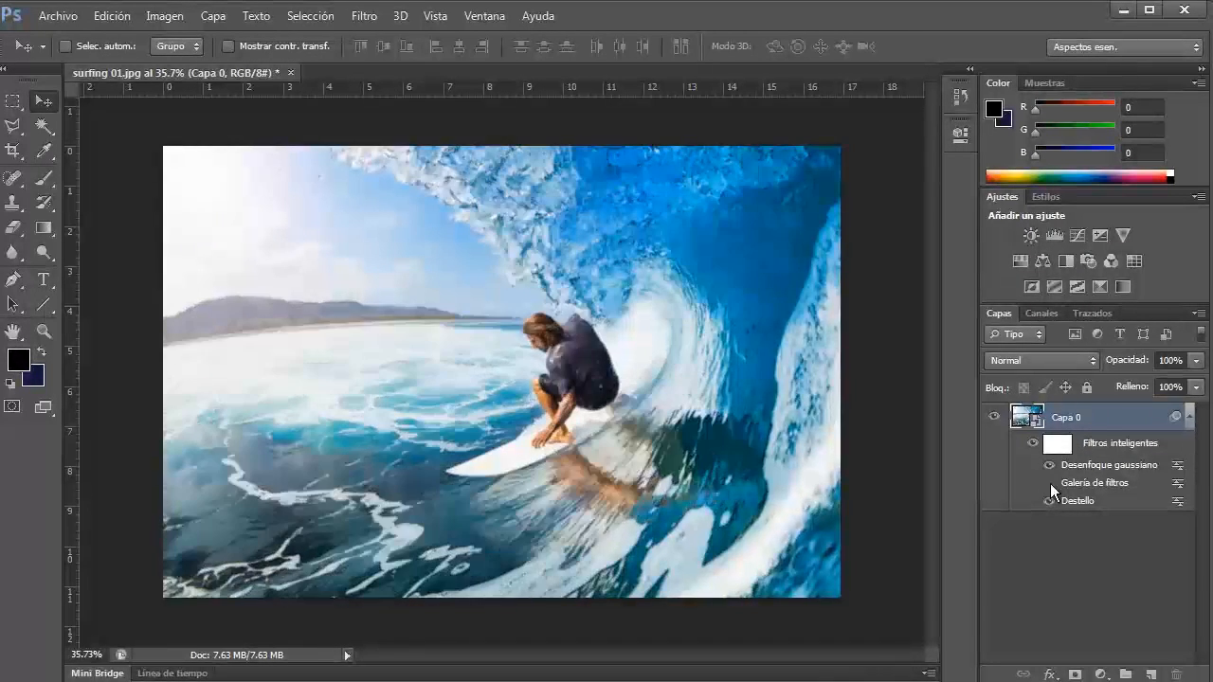
left_click(1050, 484)
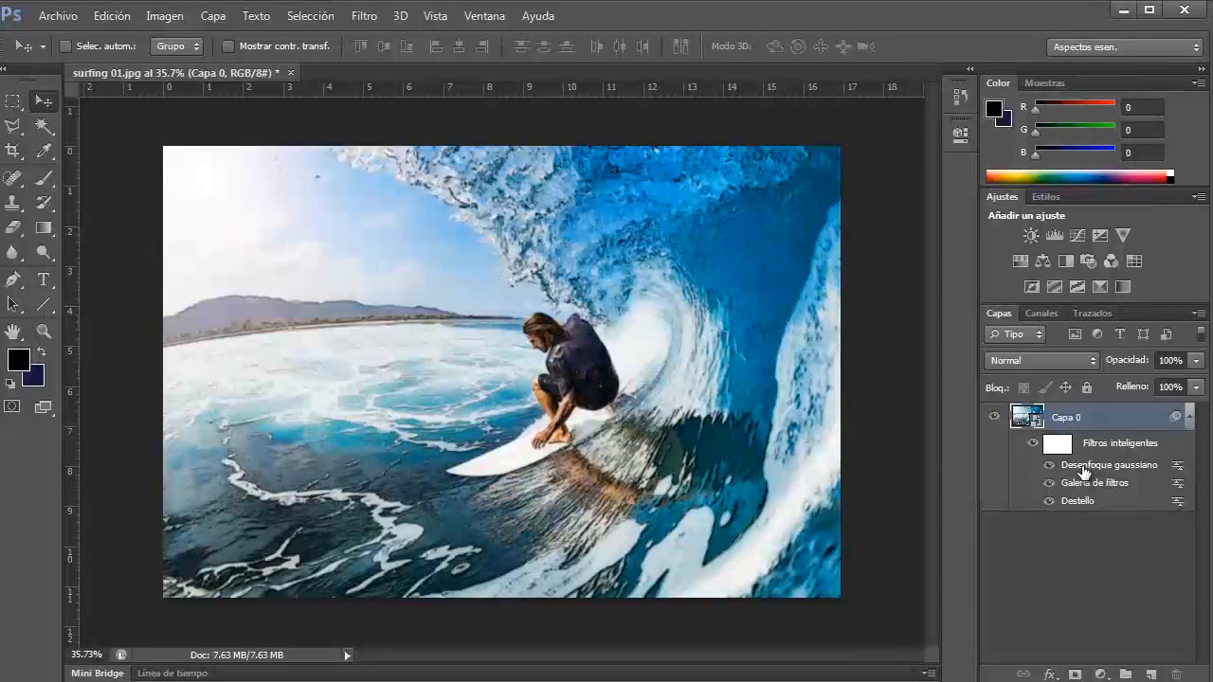
left_click_drag(1050, 485, 1050, 501)
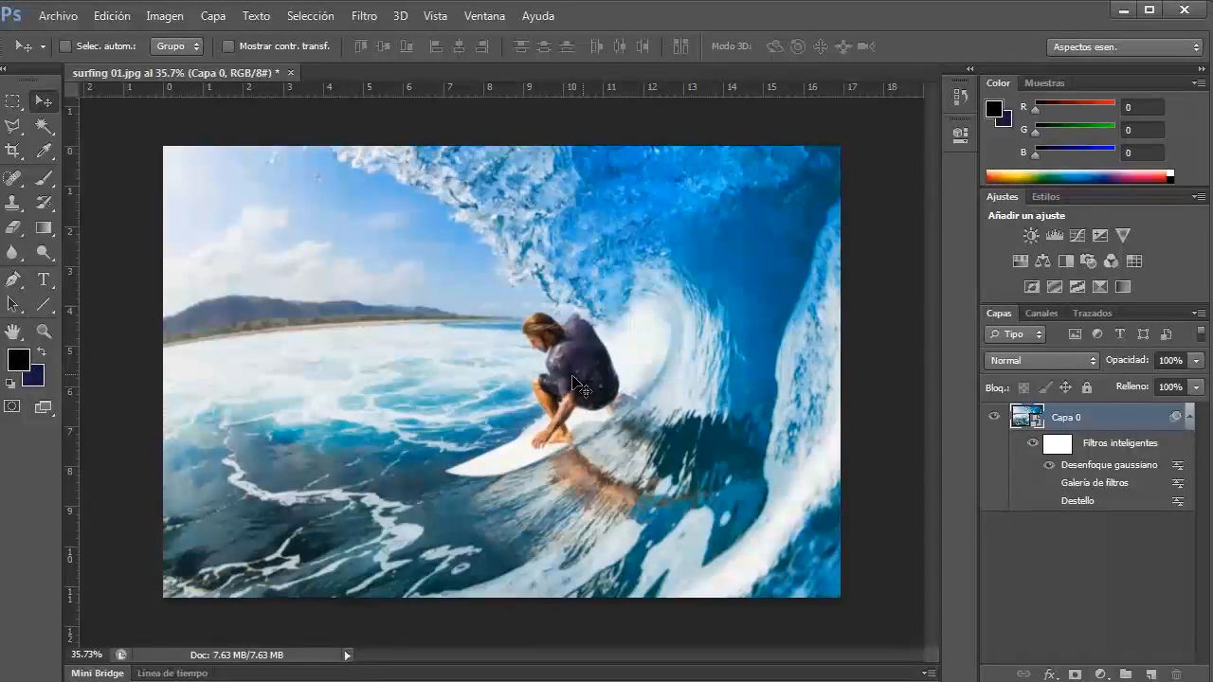
left_click(1050, 483)
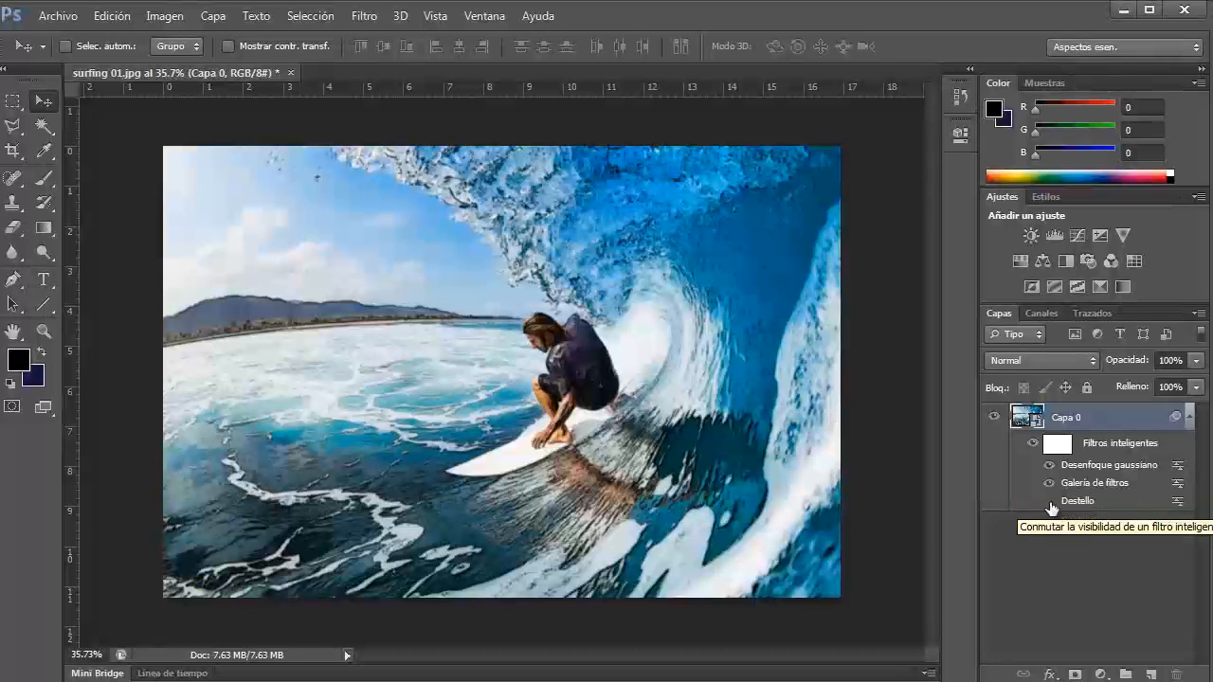
left_click(1051, 500)
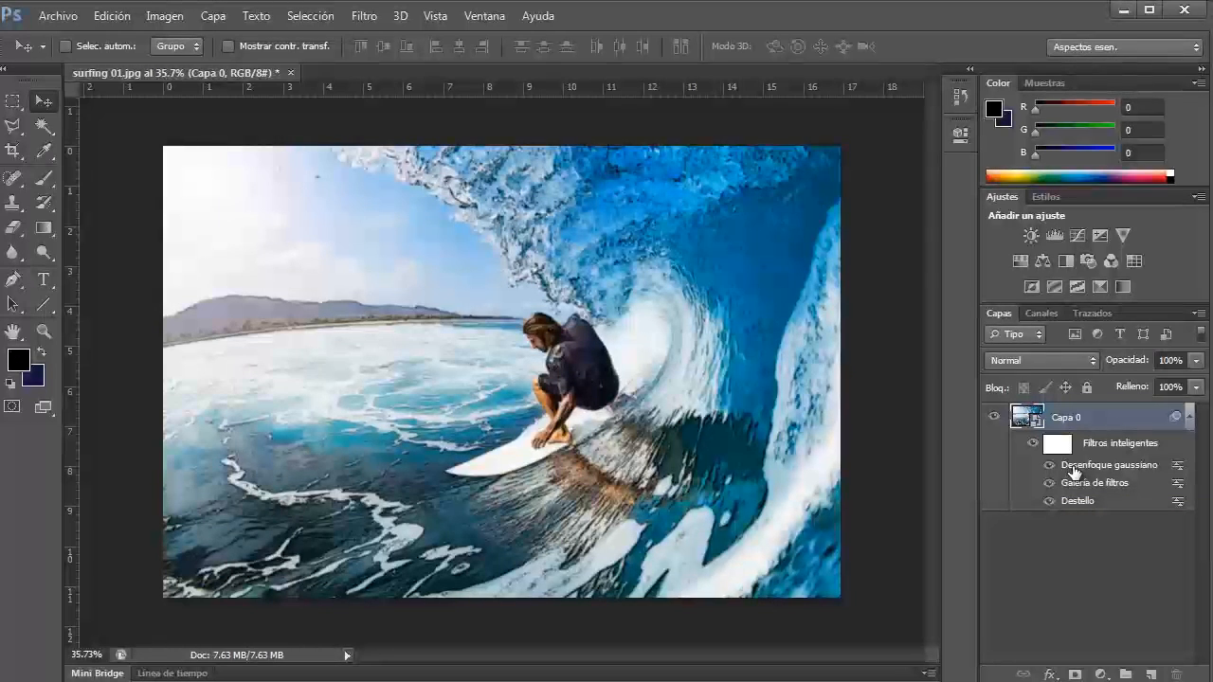
- Move Desenfoque gaussiano to the bottom of the smart filter stack and toggle Galería de filtros and Destello, leaving both hidden
left_click_drag(1074, 473, 1070, 519)
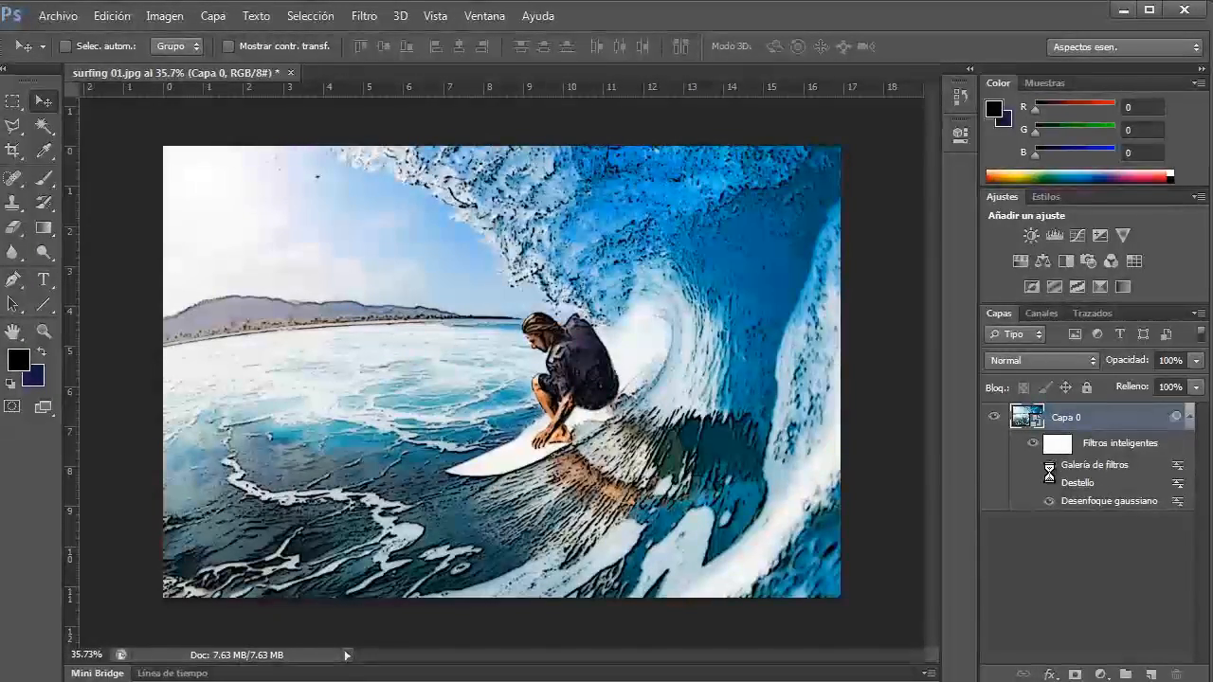
left_click_drag(1049, 466, 1049, 483)
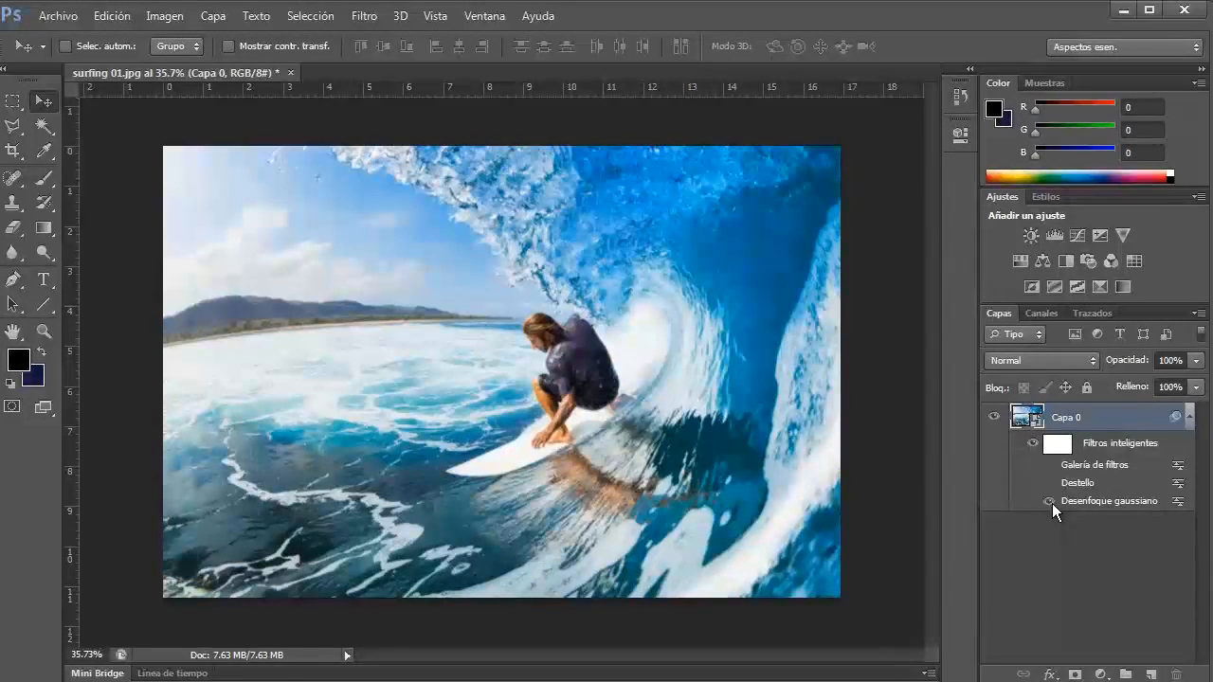
left_click(1049, 484)
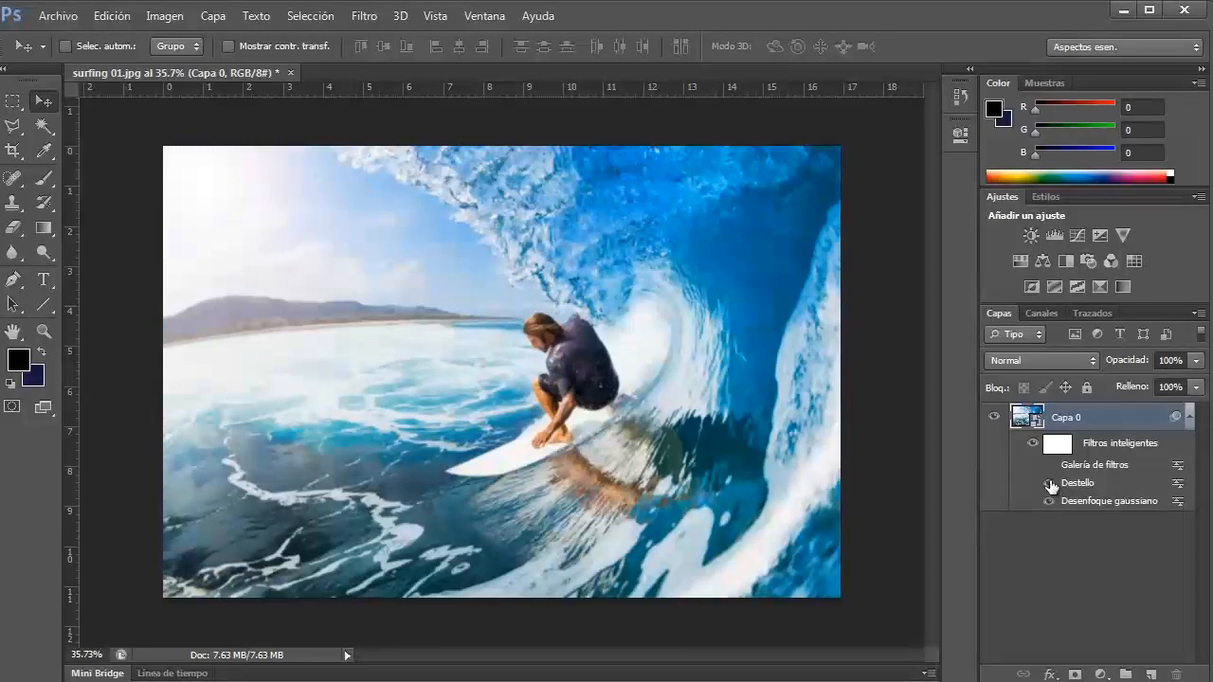
left_click(1050, 466)
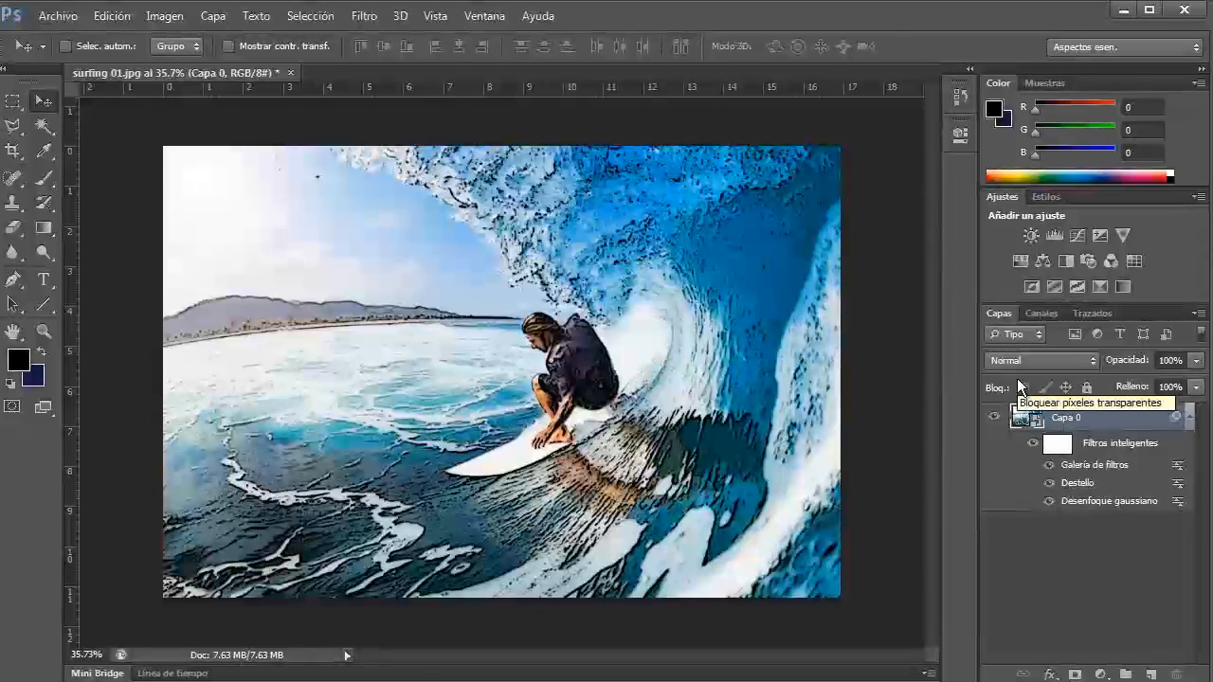
left_click(1049, 465)
left_click(1050, 484)
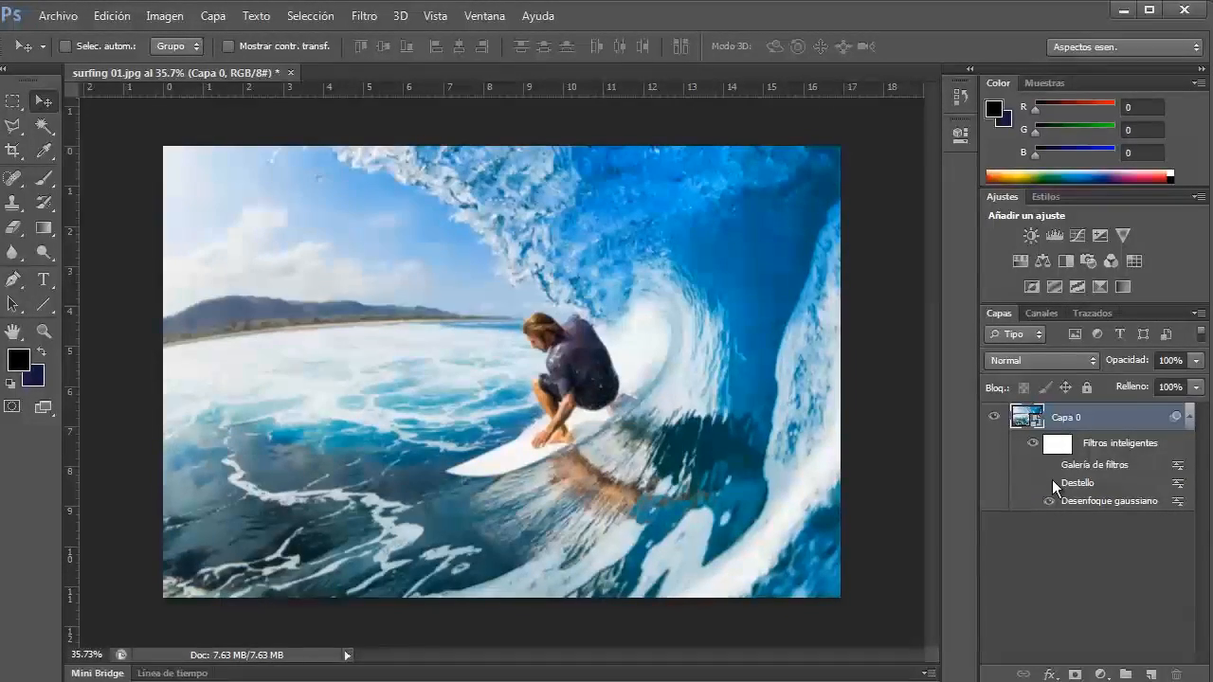
- Hide Desenfoque gaussiano, show Galería de filtros and set that smart filter's blending opacity to 82%
left_click(1050, 500)
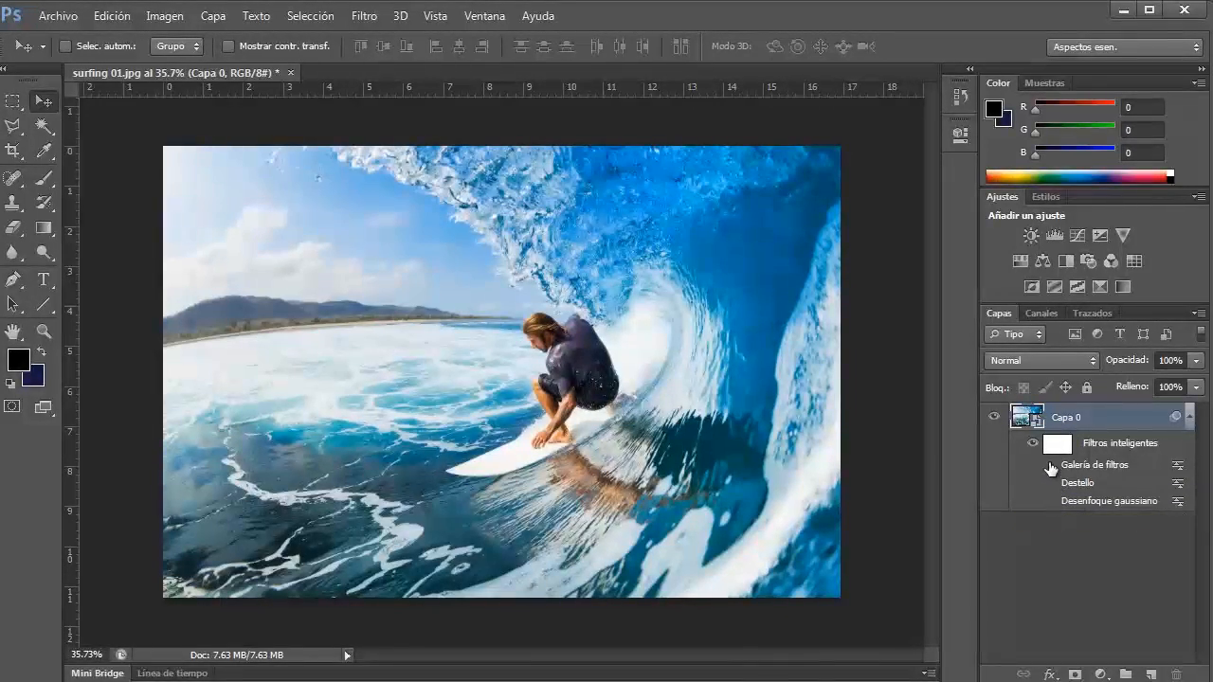
left_click(1049, 464)
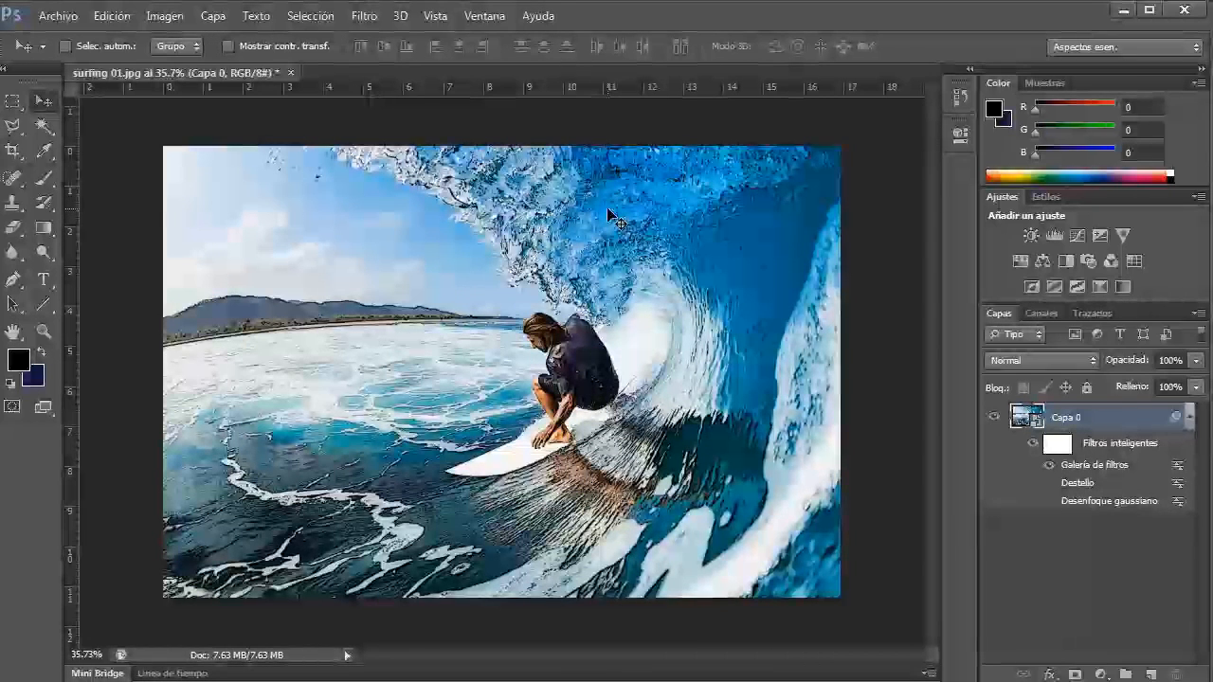
right_click(1087, 464)
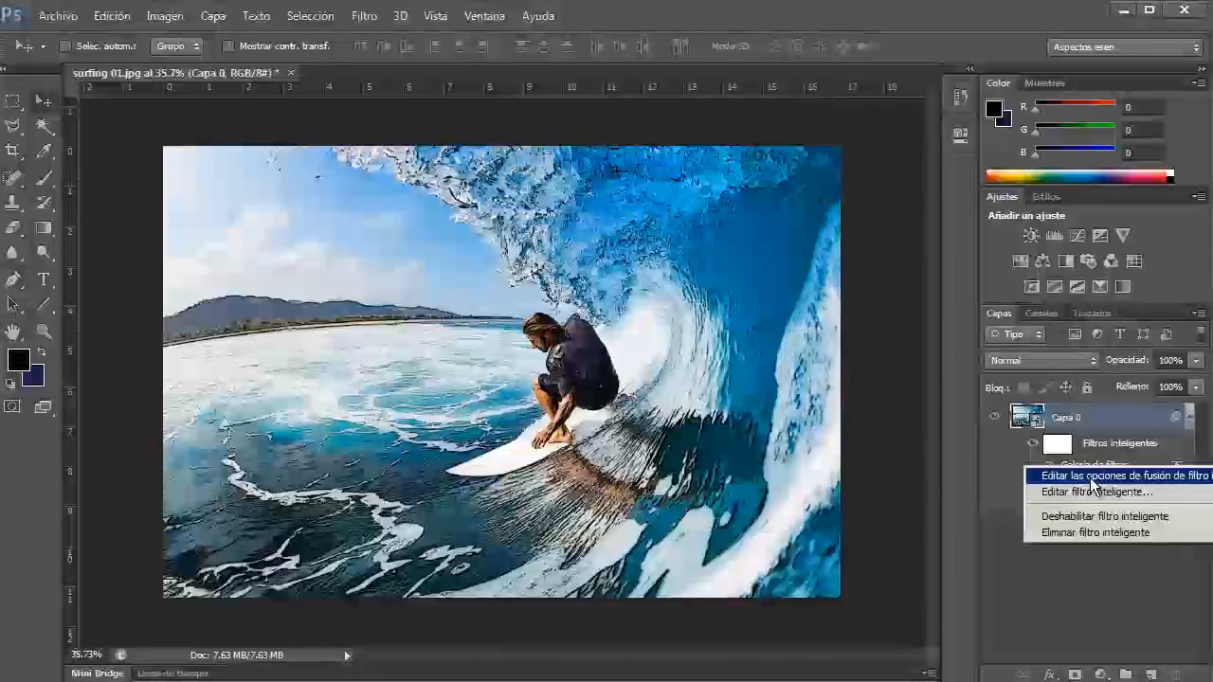
left_click(1092, 477)
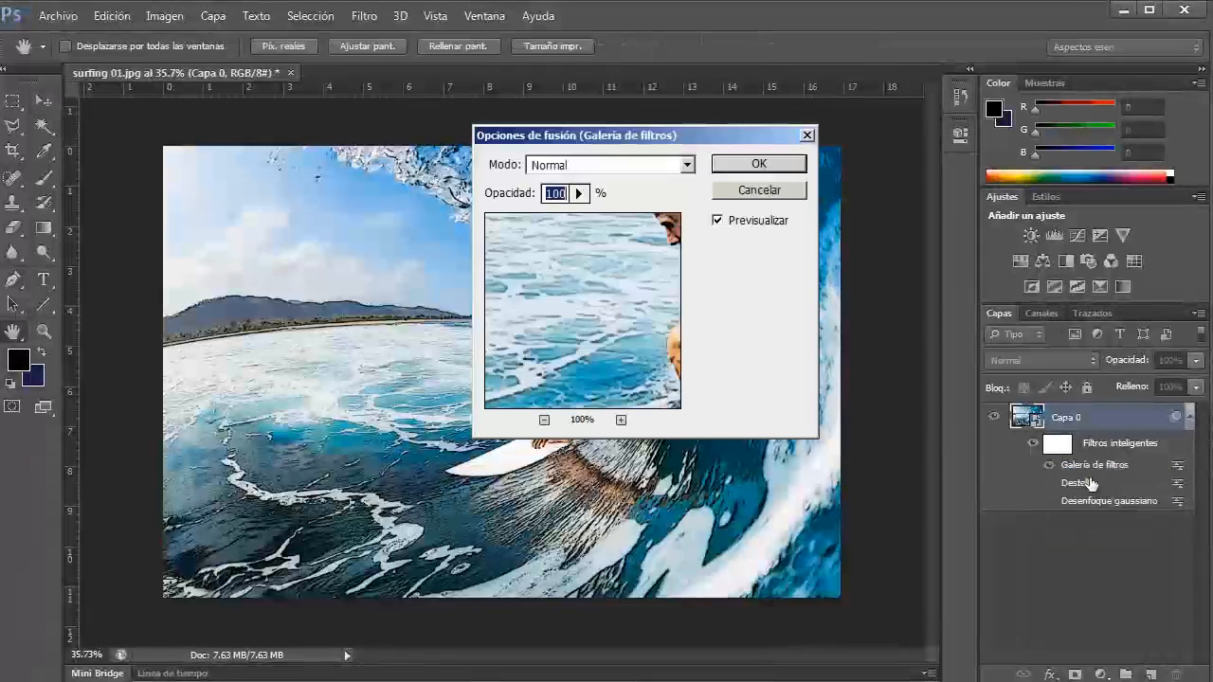
left_click_drag(626, 133, 966, 180)
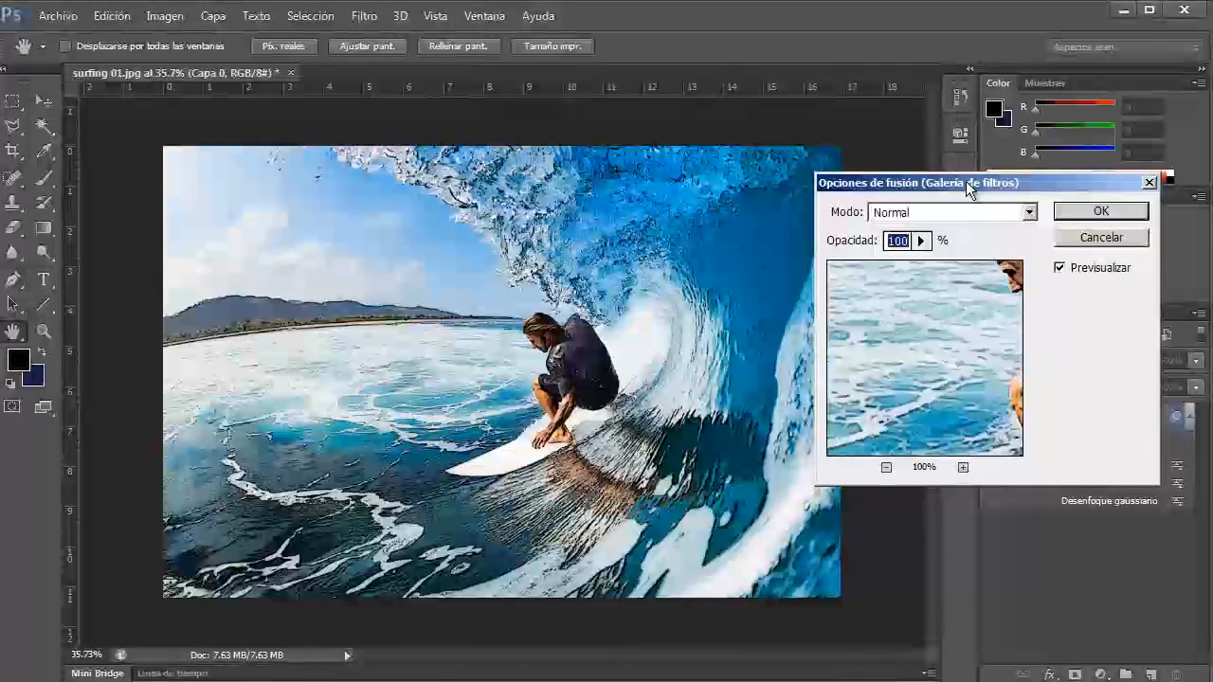
left_click(920, 241)
mouse_move(916, 263)
left_mouse_down()
mouse_move(850, 261)
mouse_move(904, 263)
left_mouse_up()
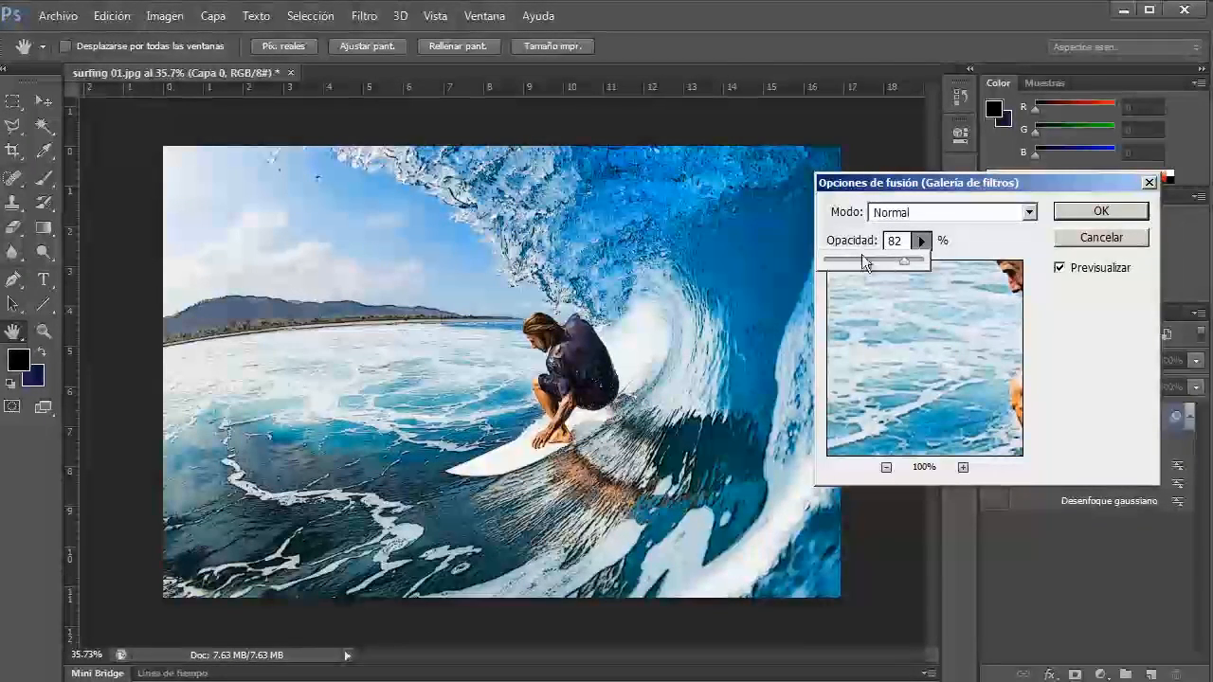
left_click(1098, 212)
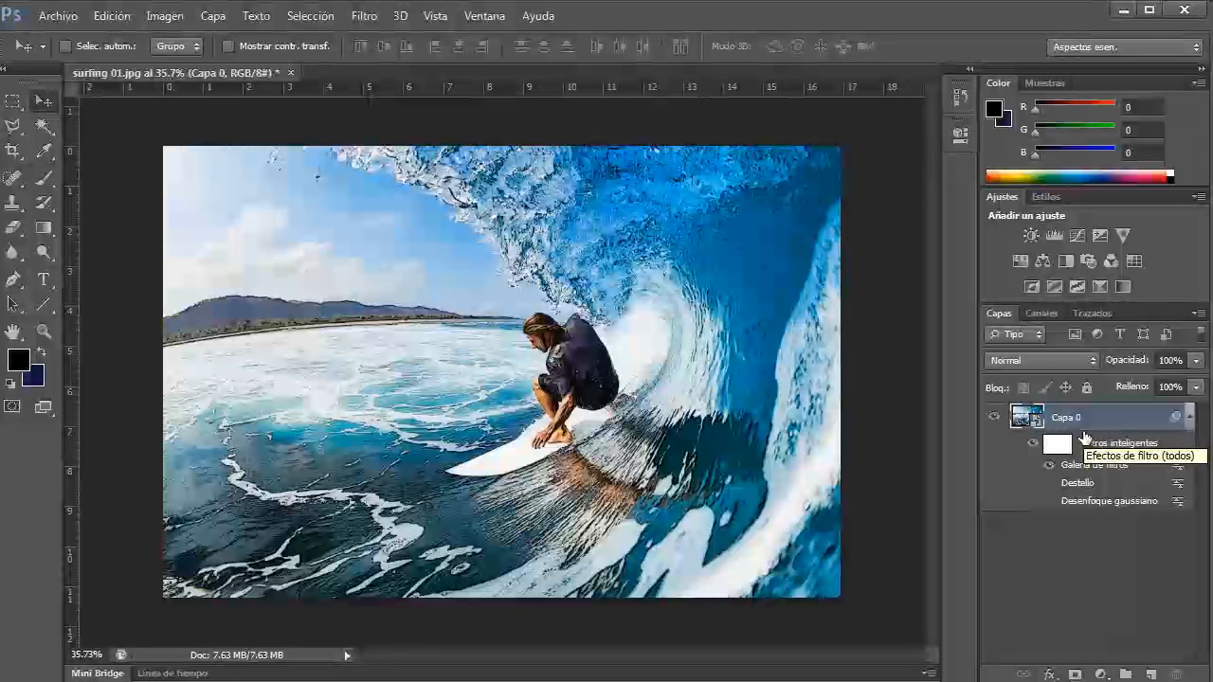
- Show the Destello smart filter and delete the Desenfoque gaussiano smart filter from the layer
left_click(1049, 482)
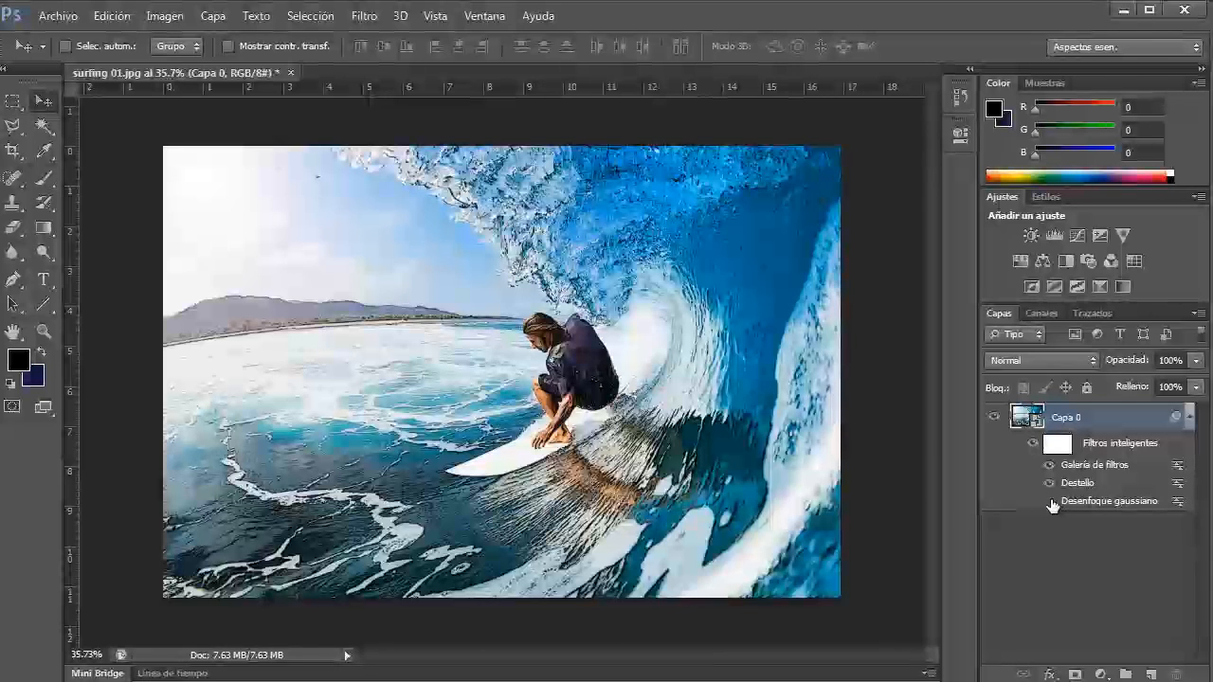
left_click(1051, 502)
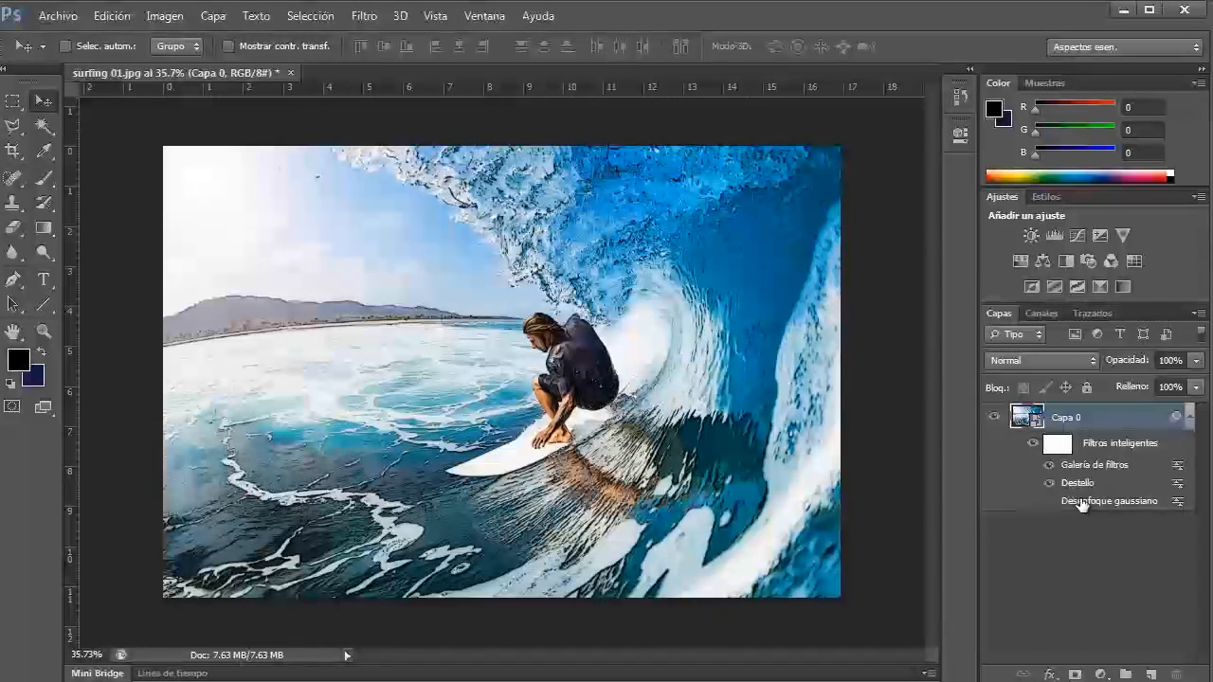
left_click_drag(1074, 509, 1176, 673)
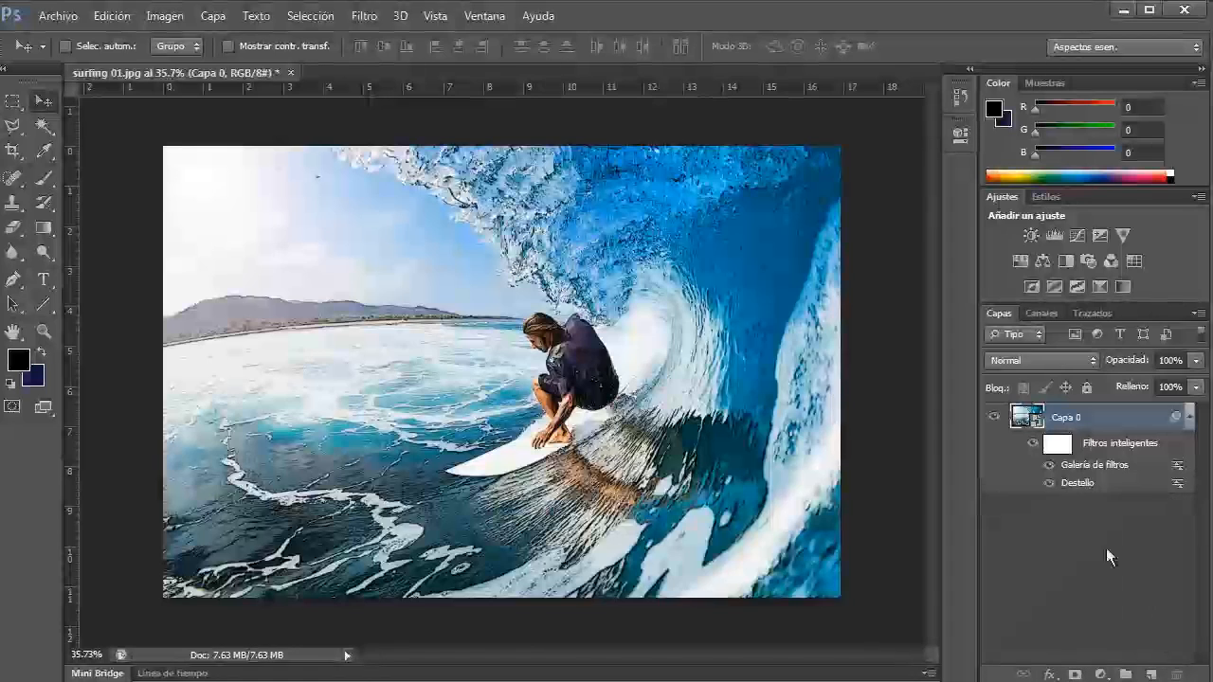
right_click(1079, 415)
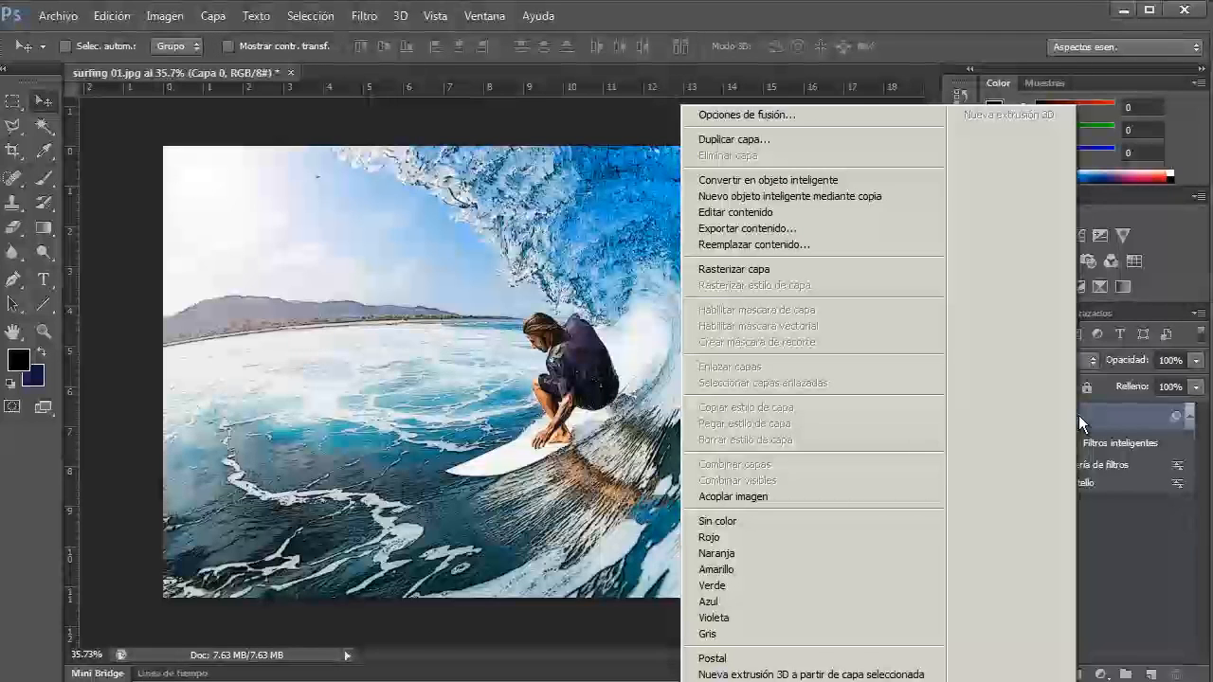
left_click(1117, 535)
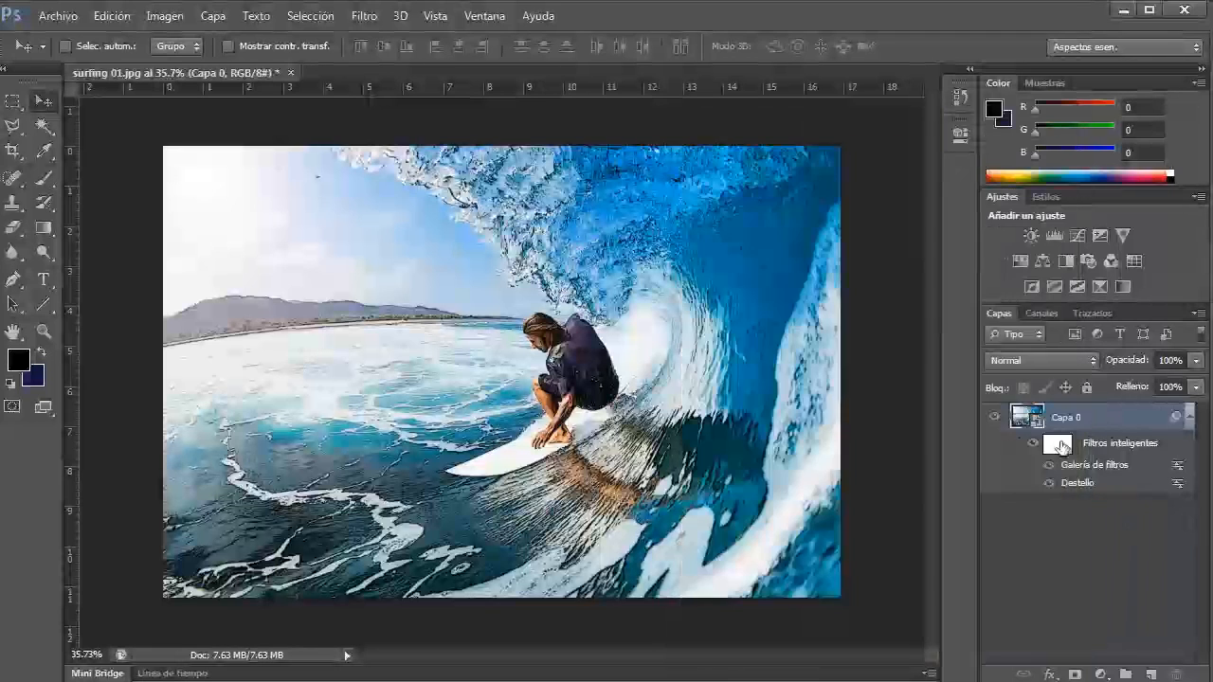
- Select the Filtros inteligentes mask for painting with the Brush tool and open its mask properties
left_click(1057, 444)
key("b")
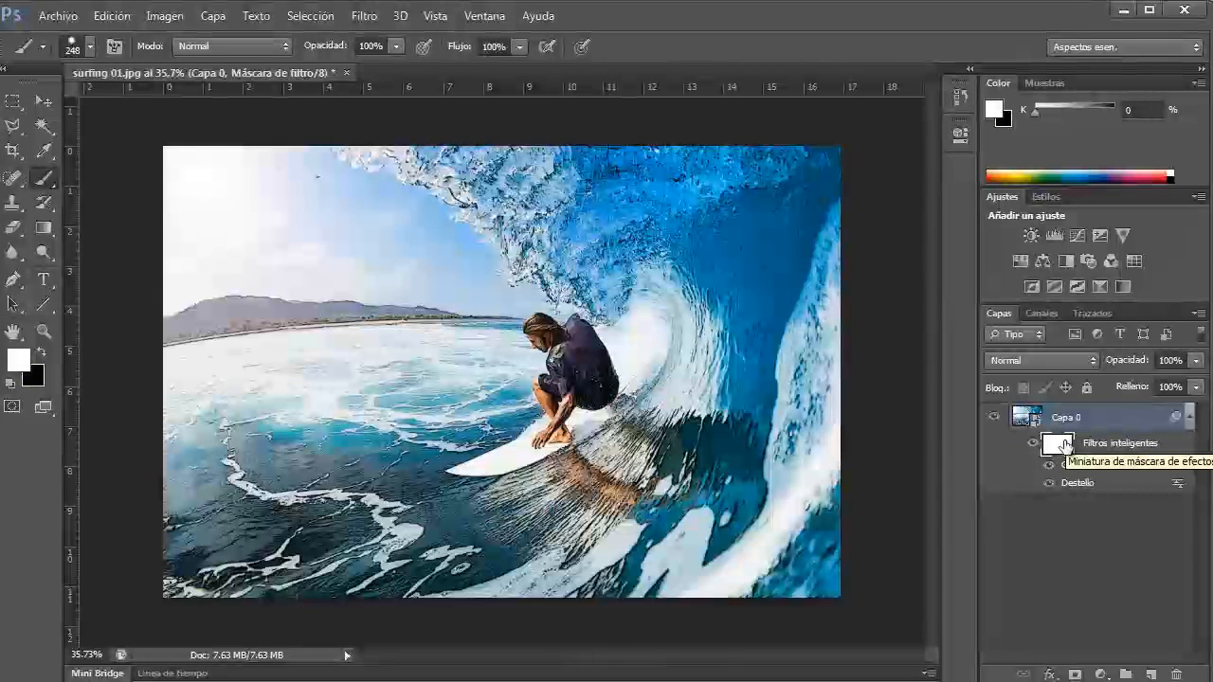
double_click(1057, 445)
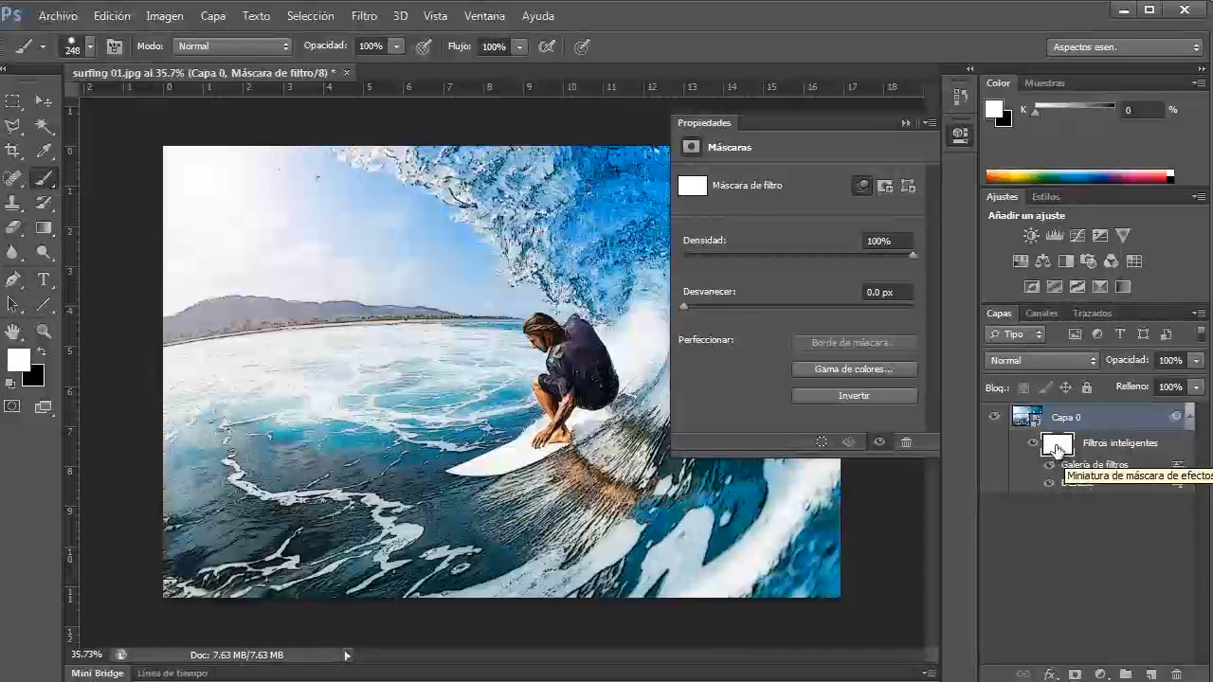
- Invert the filter mask to black and back to white, and make black the foreground colour
left_click(856, 398)
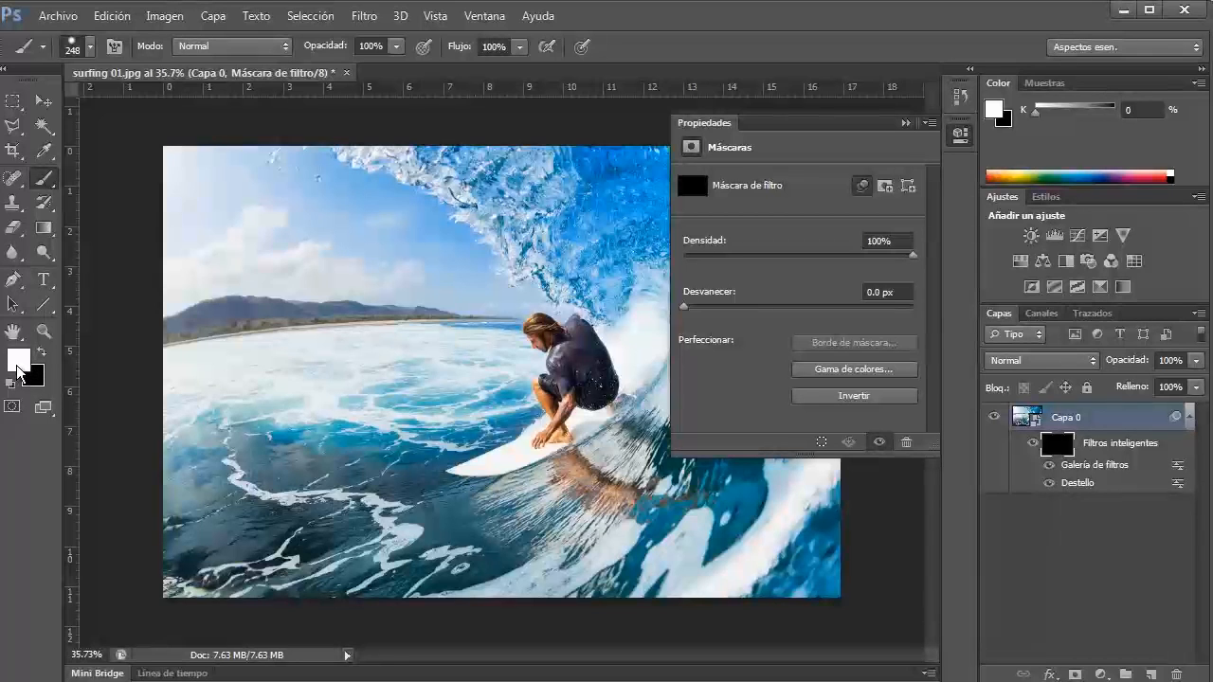
left_click(42, 353)
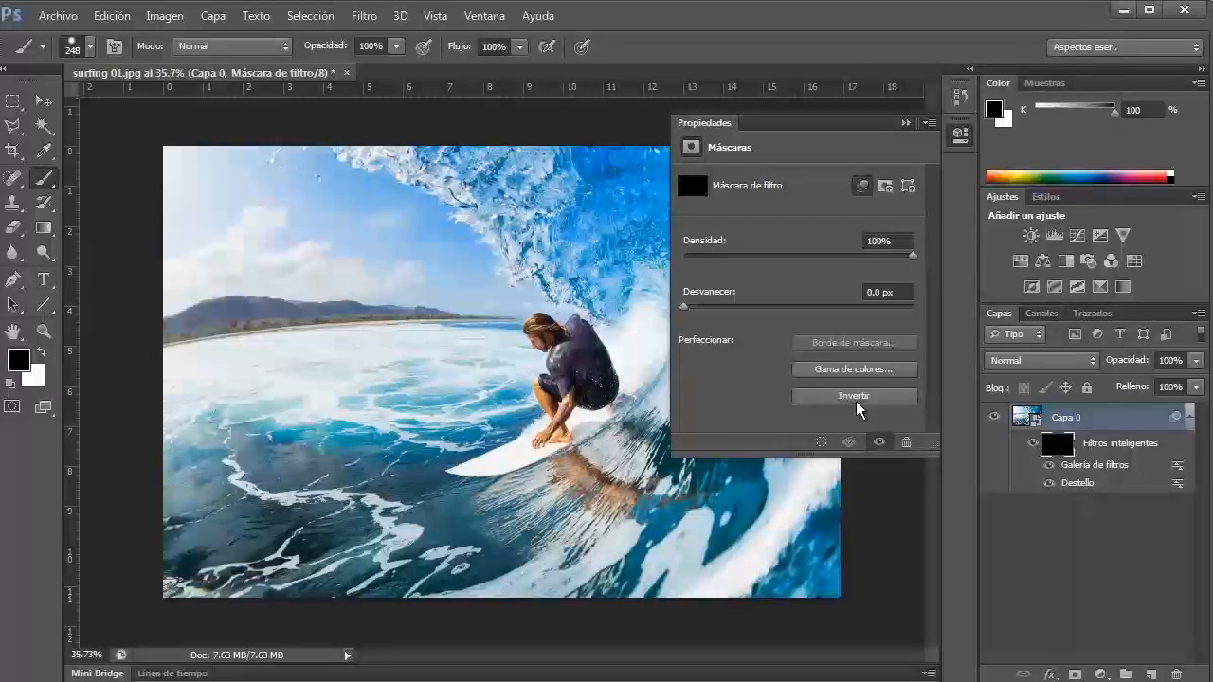
left_click(858, 399)
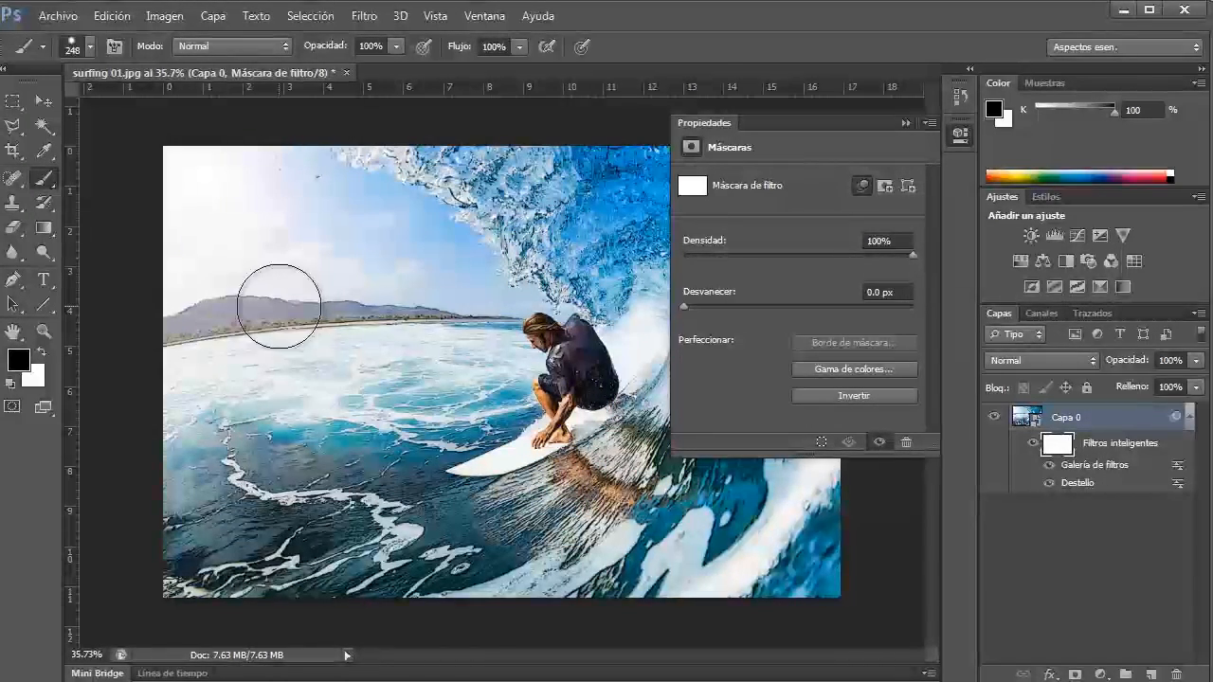
- Try hiding the filter effects by brushing black on the mask over the hills, surfer and nearby water, and undo the strokes
mouse_move(311, 296)
left_mouse_down()
mouse_move(366, 312)
mouse_move(357, 377)
mouse_move(315, 362)
mouse_move(419, 411)
mouse_move(518, 388)
mouse_move(566, 352)
mouse_move(606, 280)
left_mouse_up()
mouse_move(493, 441)
left_mouse_down()
mouse_move(351, 441)
mouse_move(271, 401)
left_mouse_up()
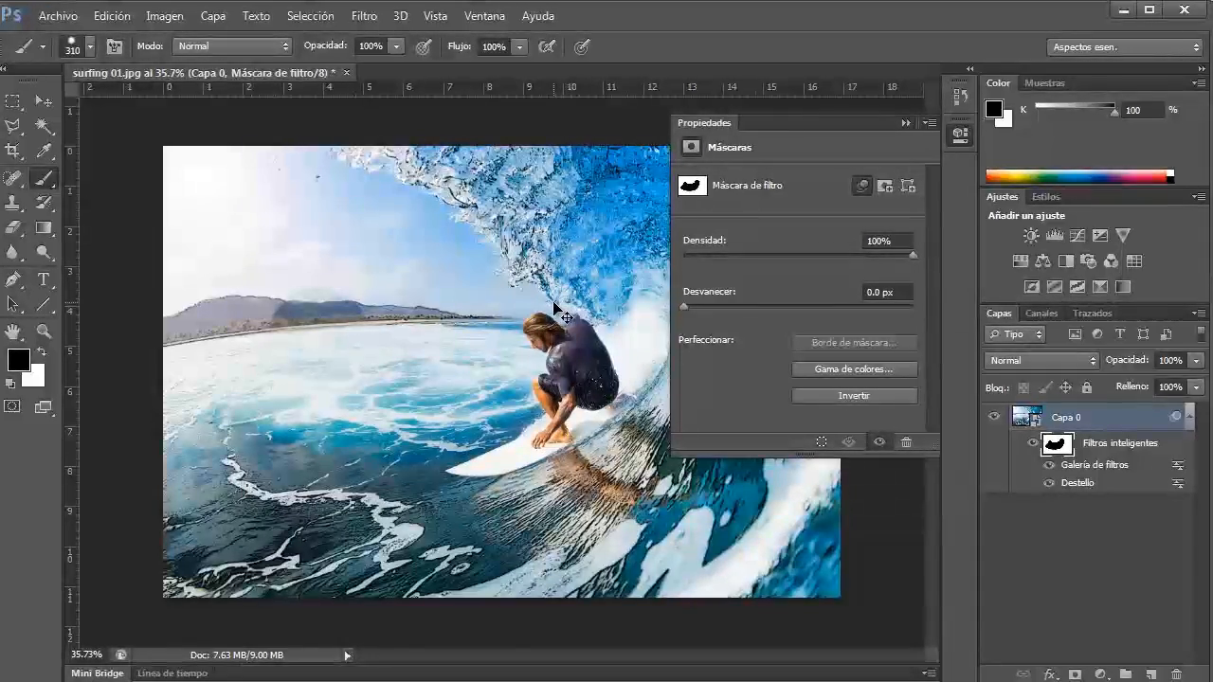
key("ctrl+alt+z")
key("ctrl+alt+z")
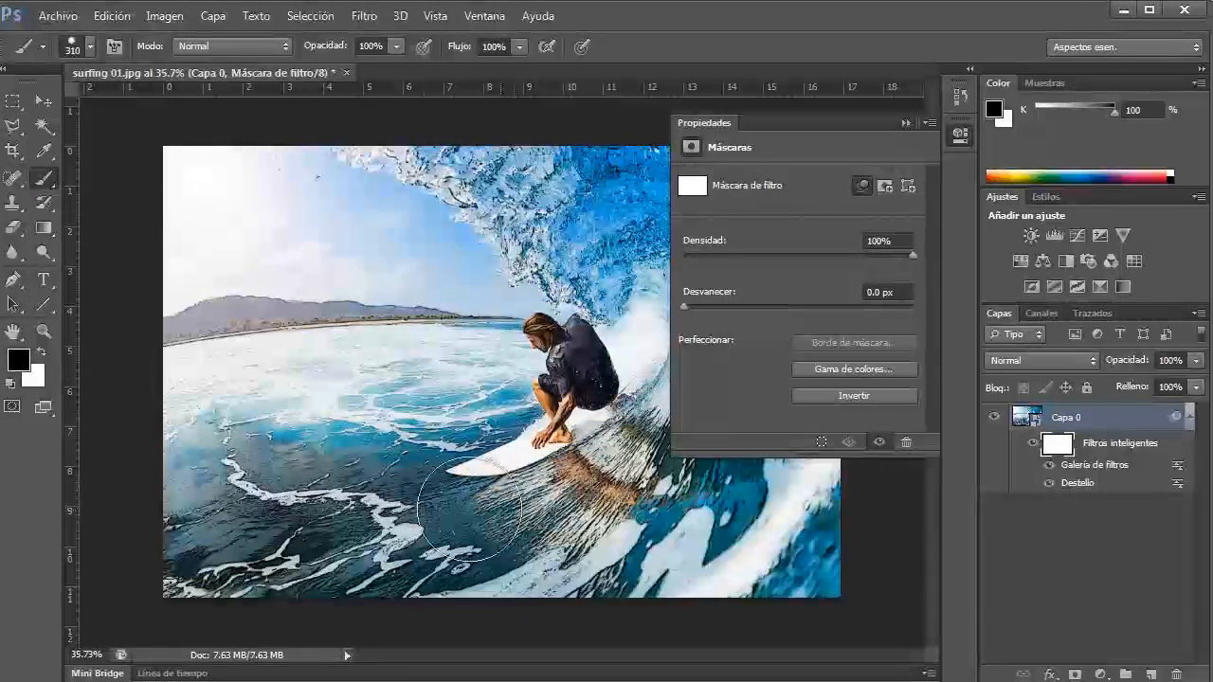
- Try masking the filters out of the foreground water and the water at the photo's left side with black, and undo it
left_click_drag(513, 544, 827, 546)
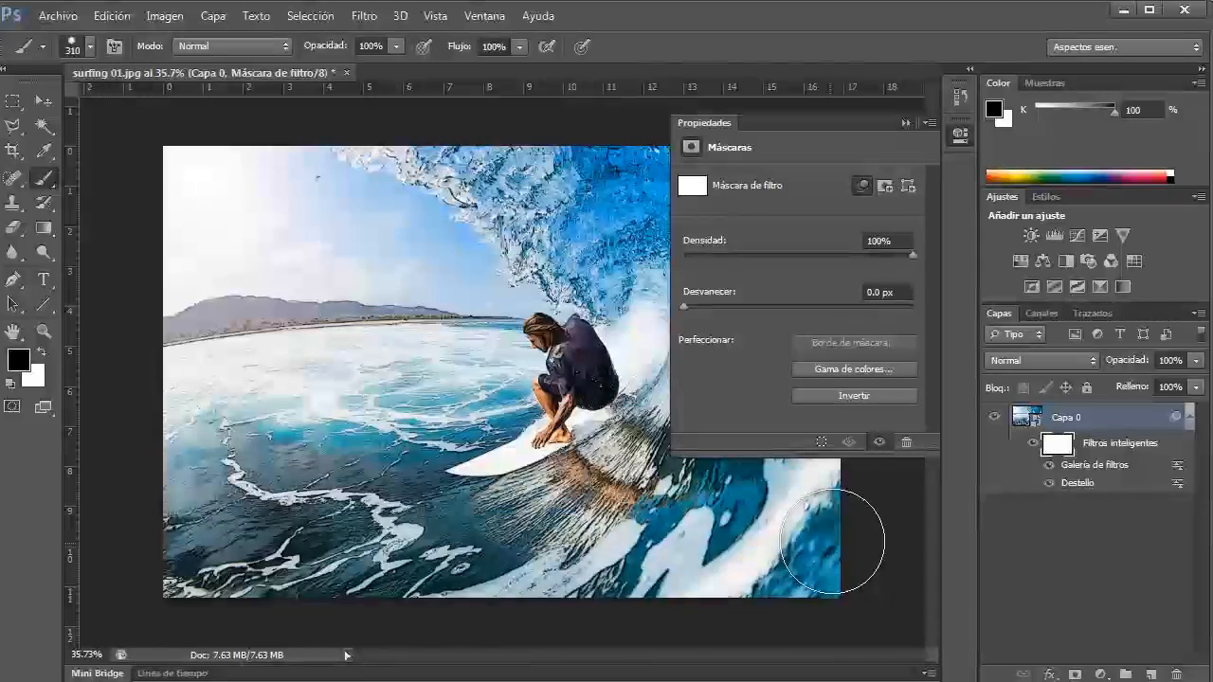
left_click_drag(271, 446, 262, 411)
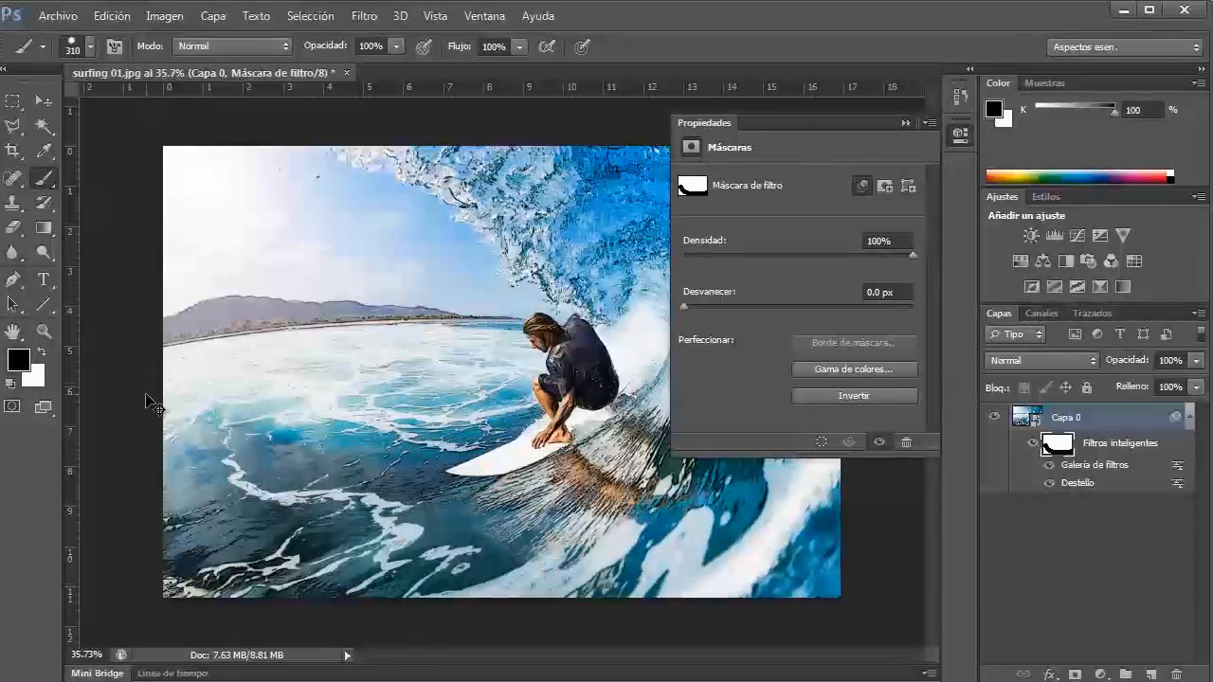
key("ctrl+z")
- Invert the filter mask to black and paint white with a 310-pixel brush over the surfer, sky, sea and wave crest
left_click(42, 355)
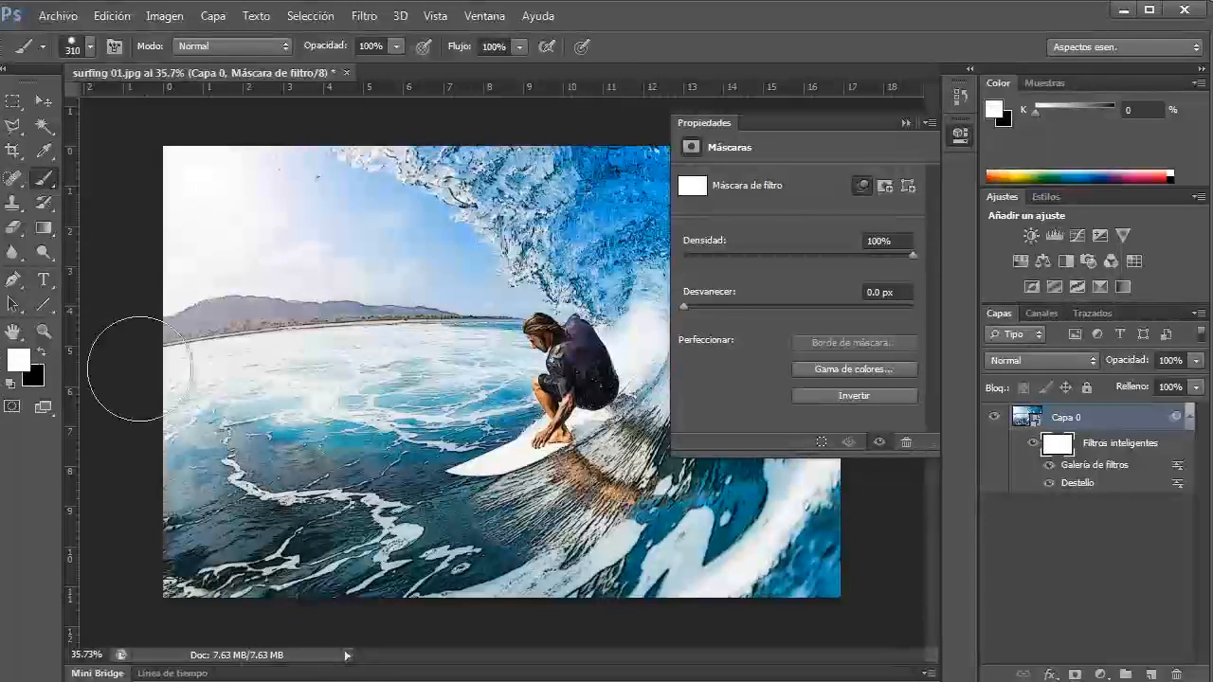
left_click(875, 398)
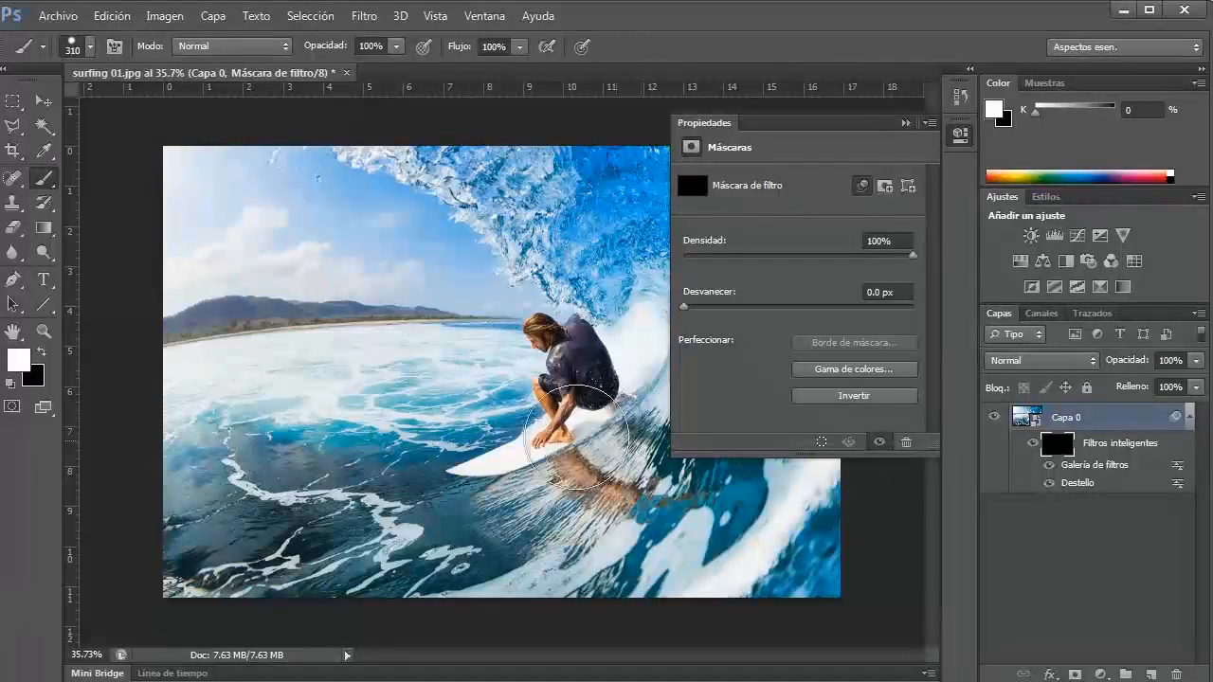
mouse_move(246, 416)
left_mouse_down()
mouse_move(399, 447)
mouse_move(558, 403)
mouse_move(616, 303)
mouse_move(618, 339)
mouse_move(572, 450)
mouse_move(417, 517)
mouse_move(316, 515)
left_mouse_up()
left_click_drag(582, 489, 584, 492)
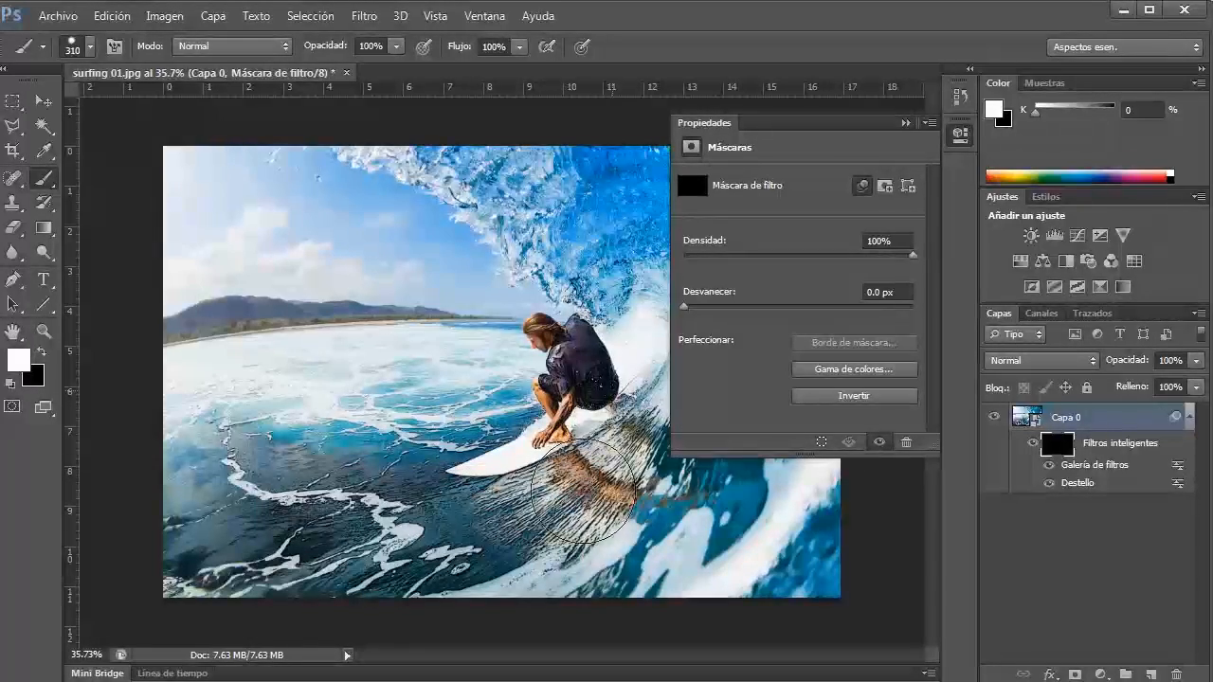
left_click_drag(535, 260, 543, 230)
mouse_move(568, 373)
left_mouse_down()
mouse_move(486, 192)
mouse_move(546, 287)
mouse_move(570, 389)
mouse_move(467, 166)
mouse_move(397, 143)
mouse_move(539, 208)
mouse_move(577, 255)
mouse_move(408, 143)
left_mouse_up()
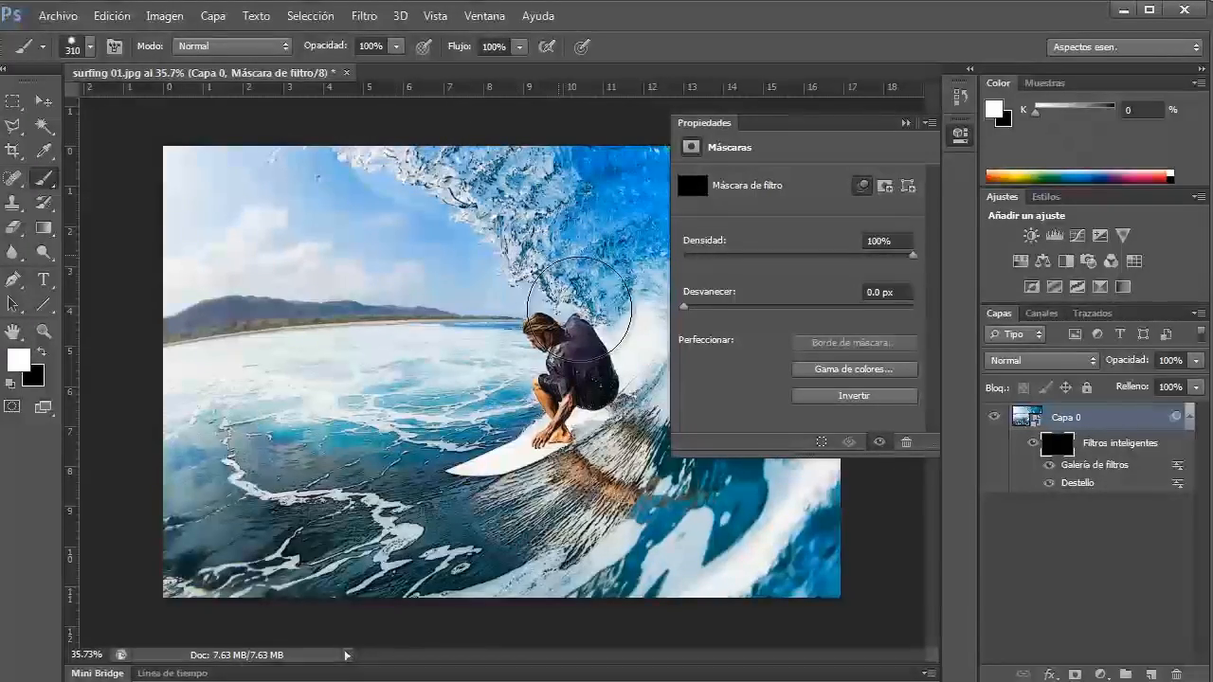
mouse_move(495, 429)
left_mouse_down()
mouse_move(473, 308)
mouse_move(323, 189)
mouse_move(499, 425)
mouse_move(316, 285)
mouse_move(190, 142)
mouse_move(291, 460)
mouse_move(198, 407)
mouse_move(161, 194)
left_mouse_up()
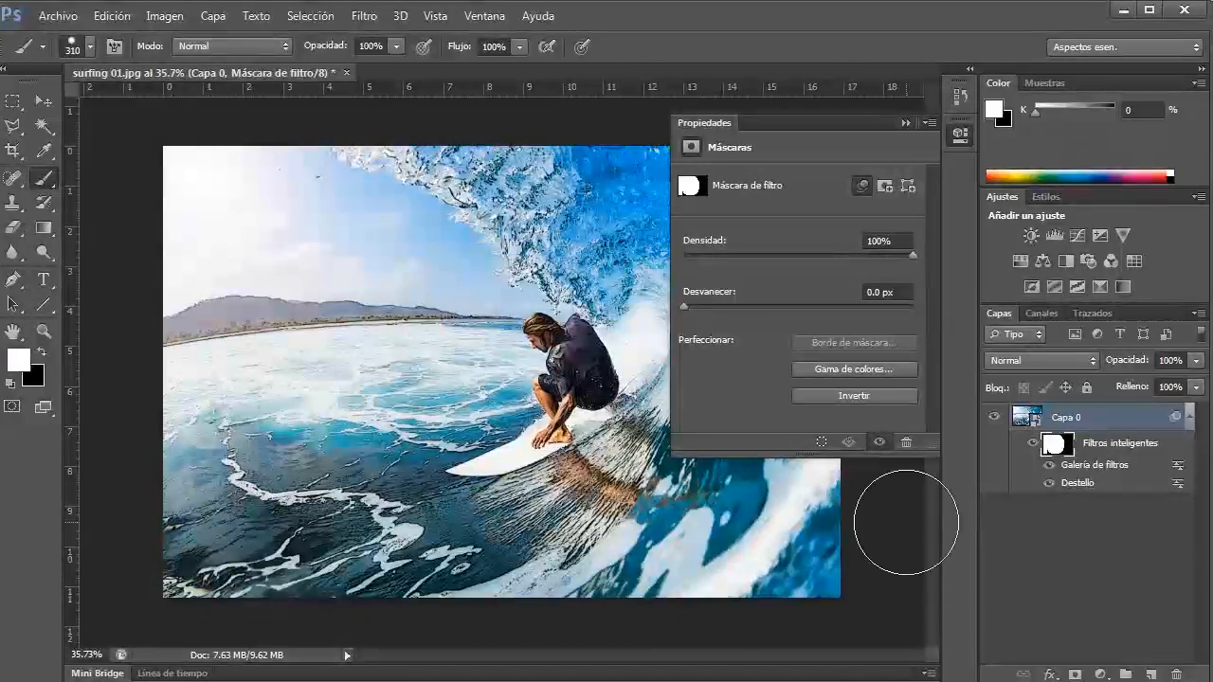
- Collapse the mask properties and toggle all smart filters off and on to compare the masked result with the original
left_click(905, 123)
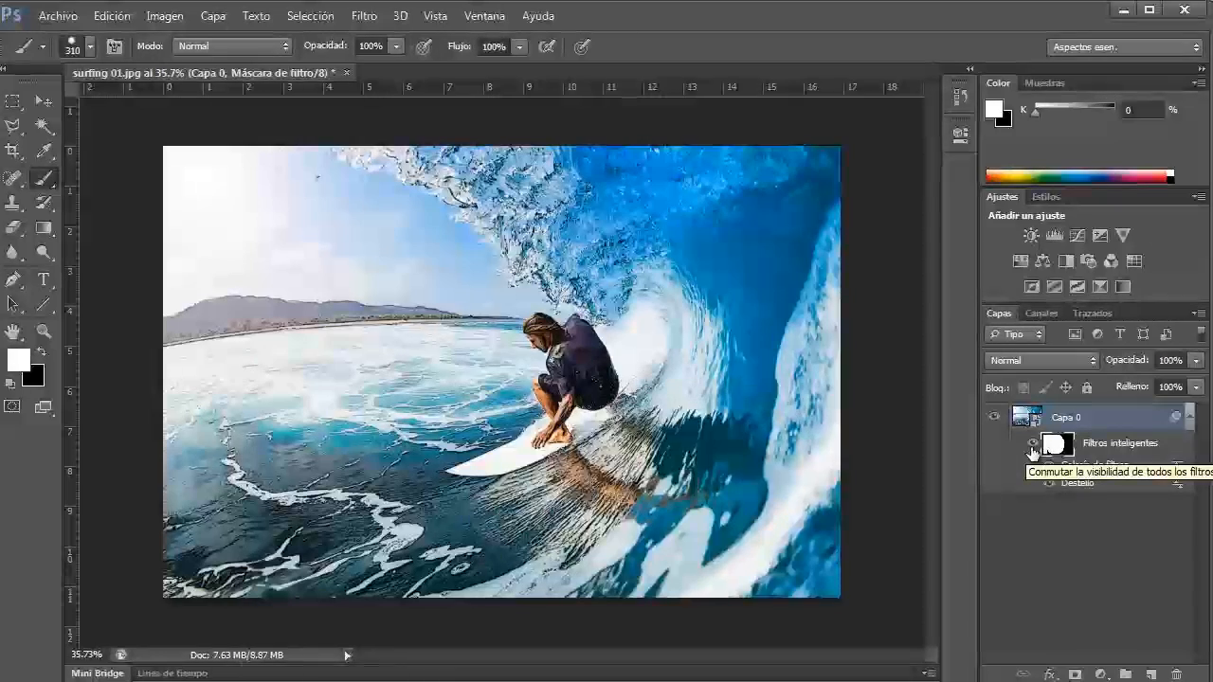
left_click(1033, 452)
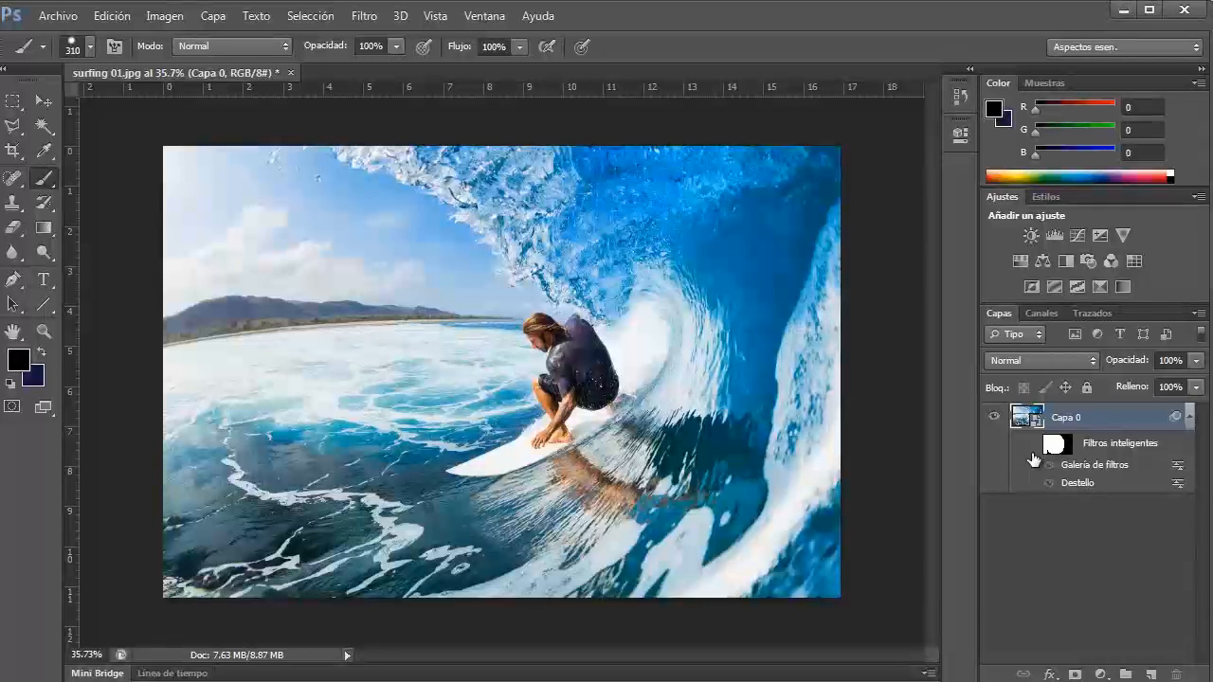
left_click(1032, 445)
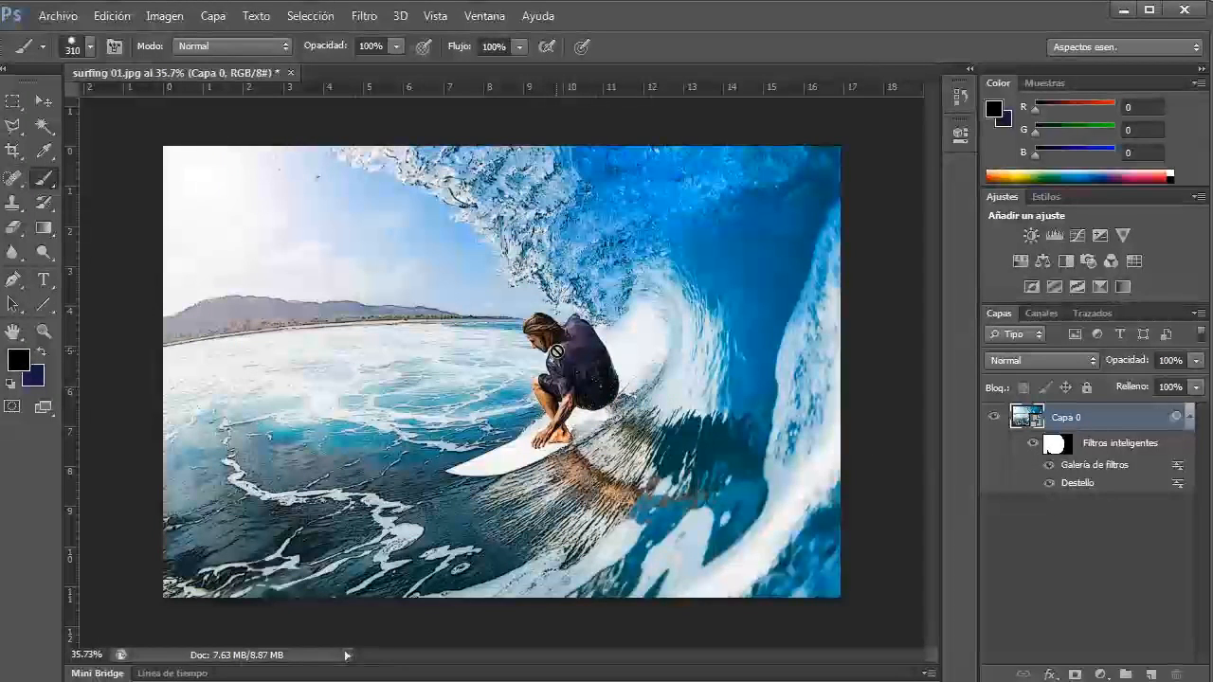